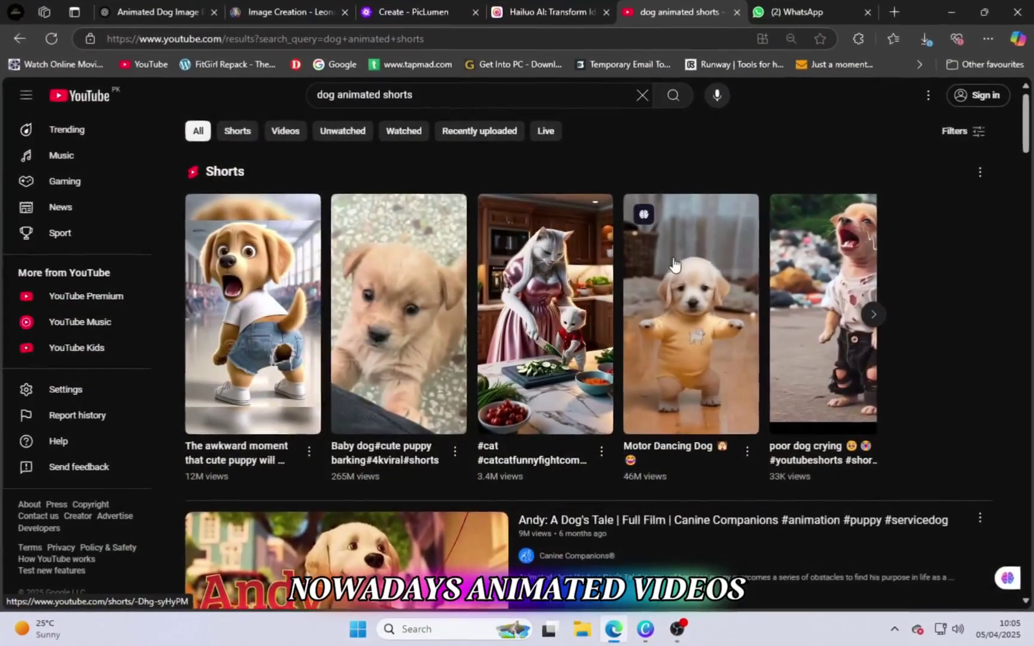
Browse the "dog animated shorts" search results and view one of the listed shorts
scroll(689, 389, down, 20)
scroll(613, 398, up, 15)
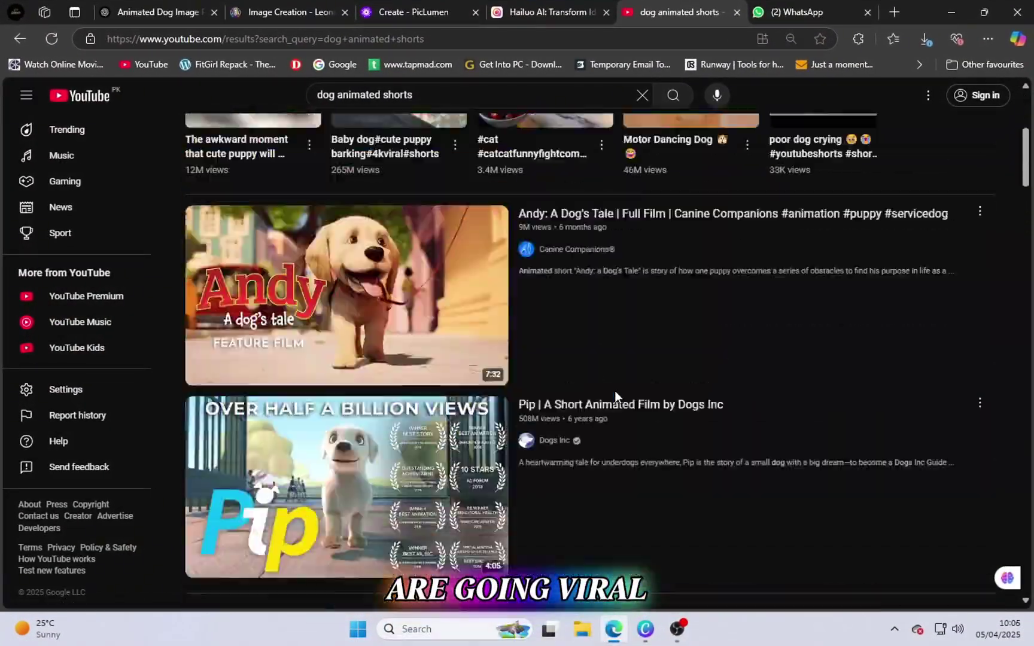
click(264, 408)
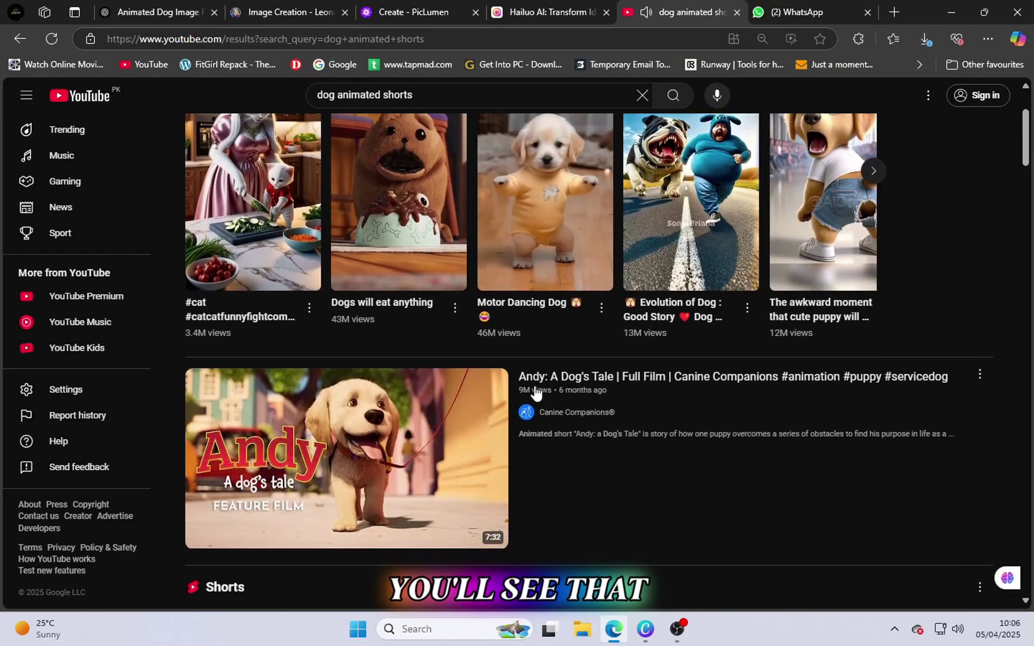
scroll(502, 357, up, 2)
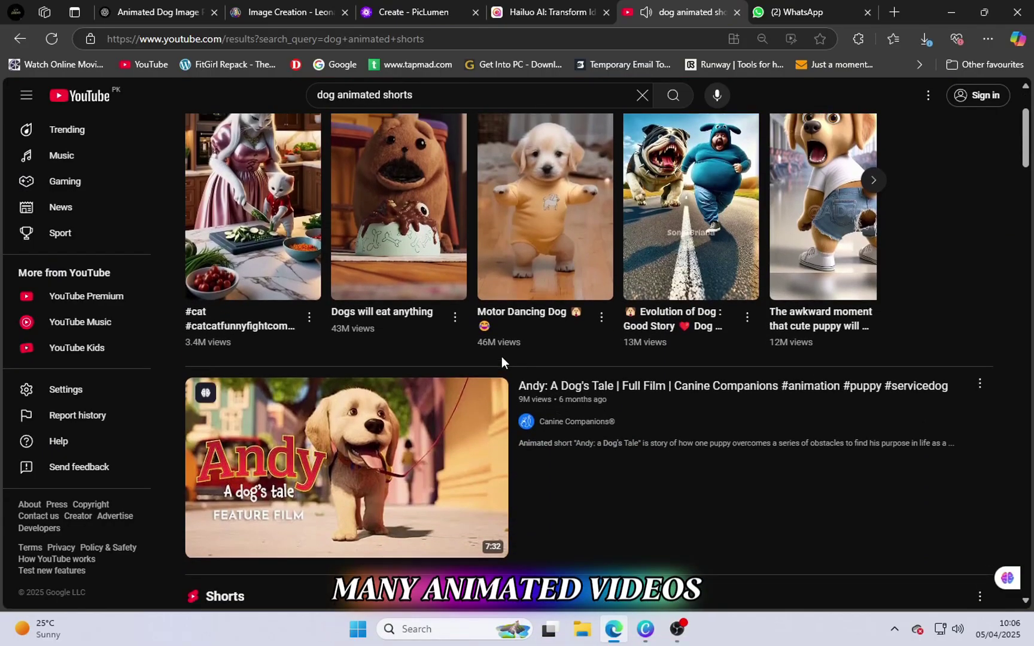
Play "Andy: A Dog's Tale" from about 3:57, then return to the search results
click(572, 359)
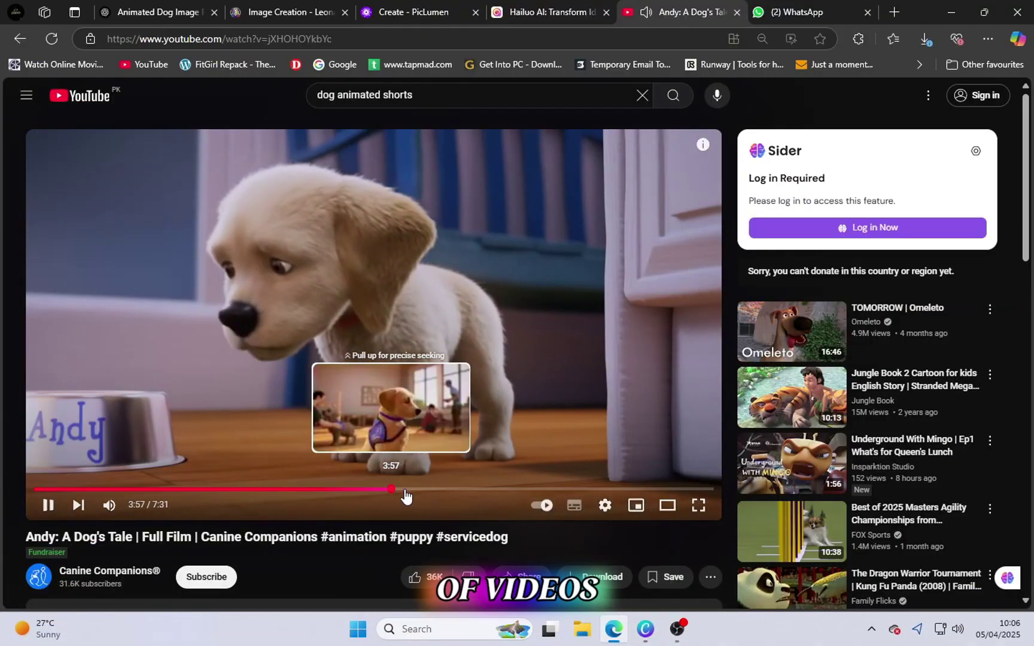
drag(405, 496, 406, 497)
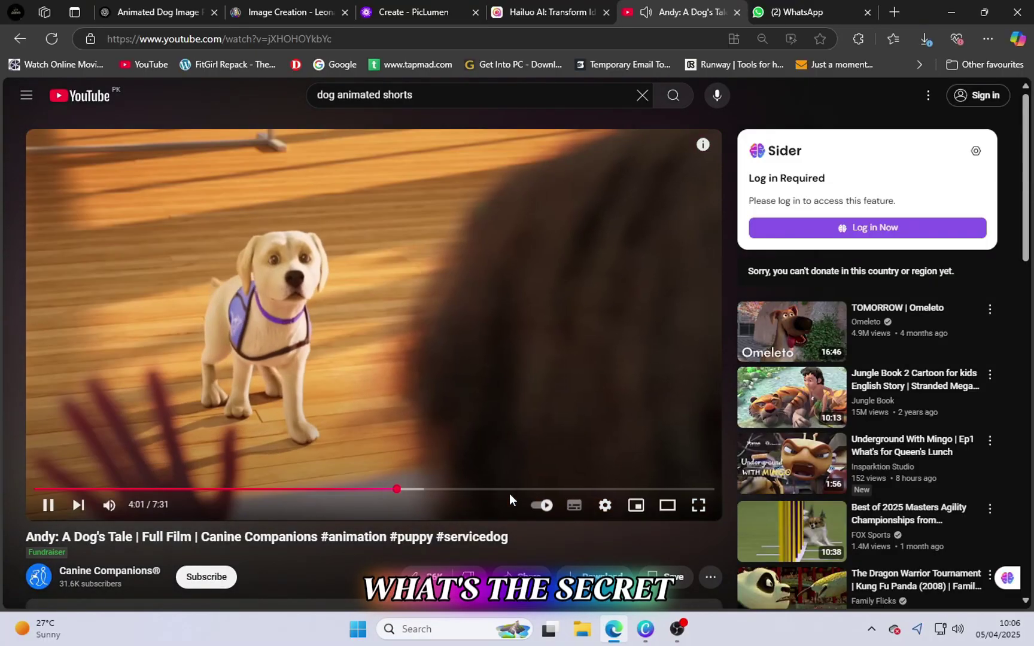
scroll(520, 487, down, 2)
scroll(521, 488, up, 2)
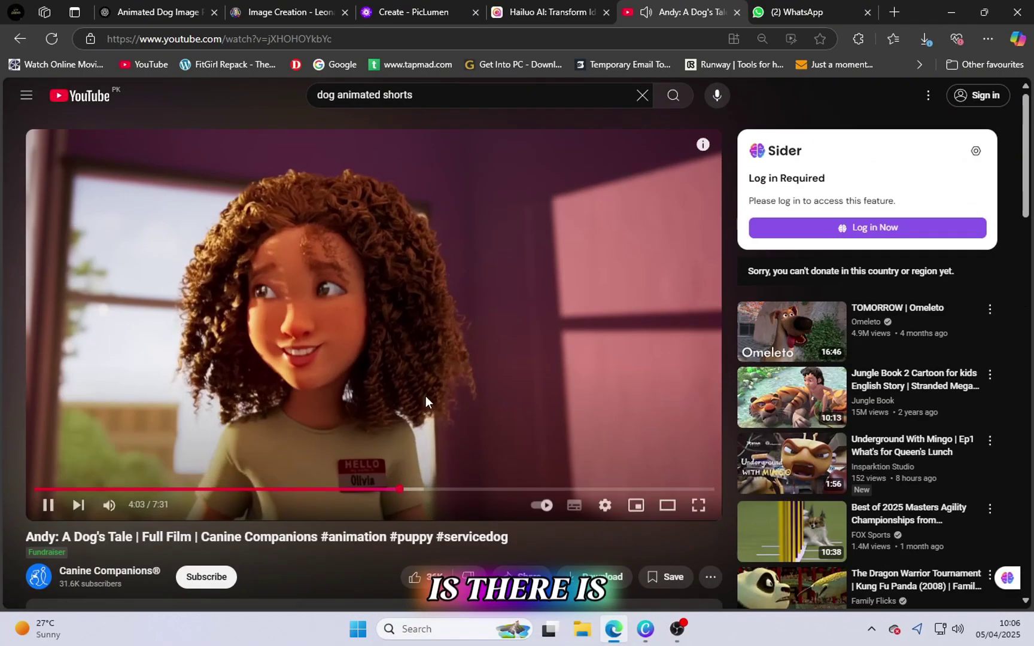
click(20, 39)
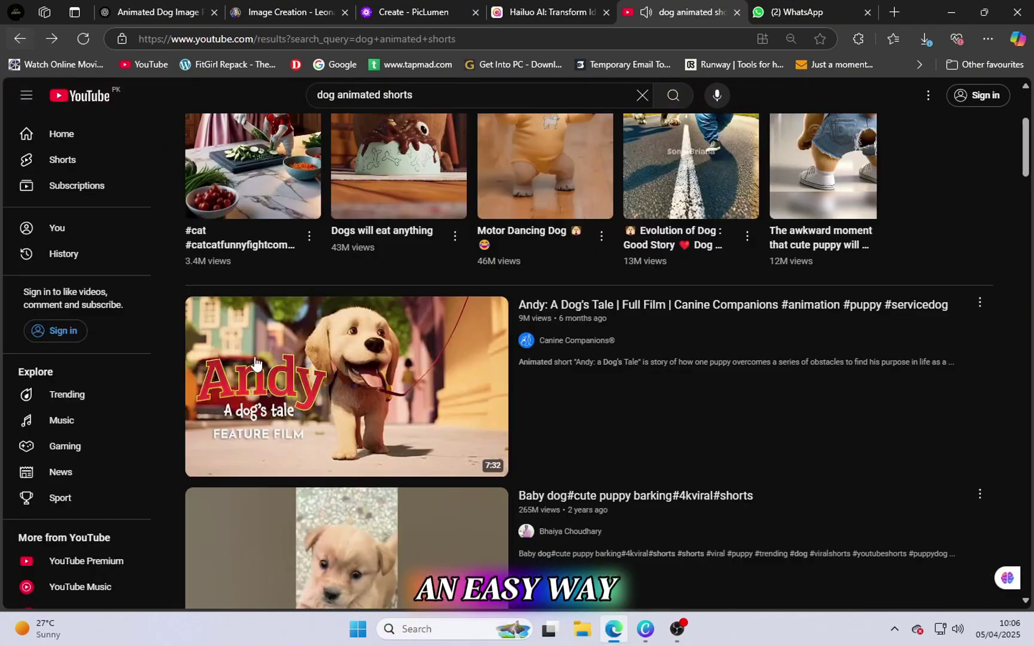
Find and watch the "poor dog crying" short further down the results, then return to the results list
scroll(429, 506, down, 3)
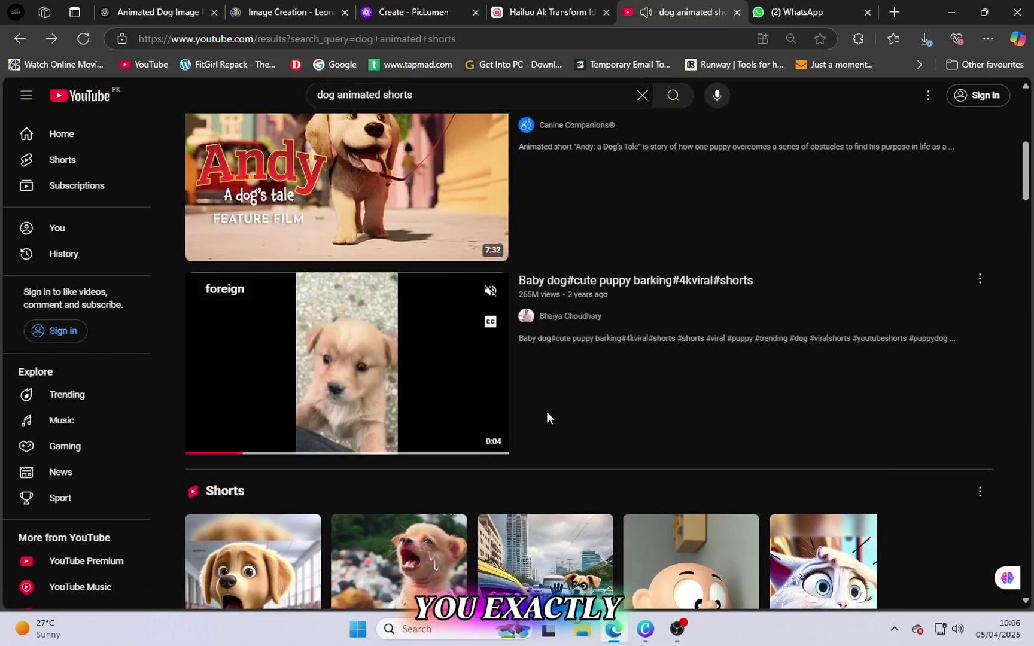
scroll(446, 390, down, 3)
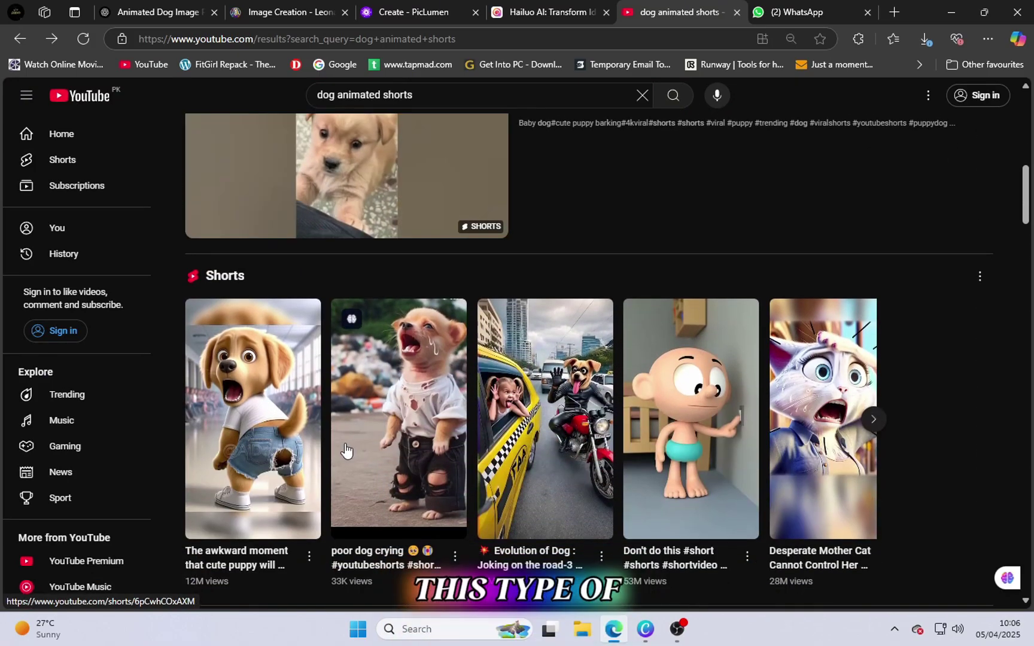
scroll(389, 473, down, 1)
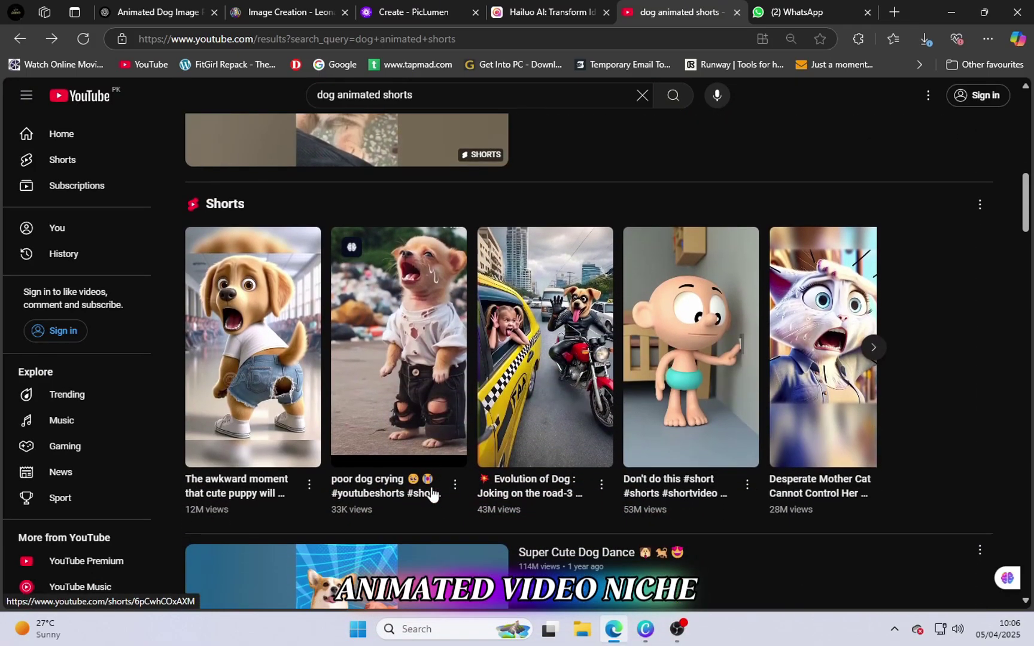
click(417, 415)
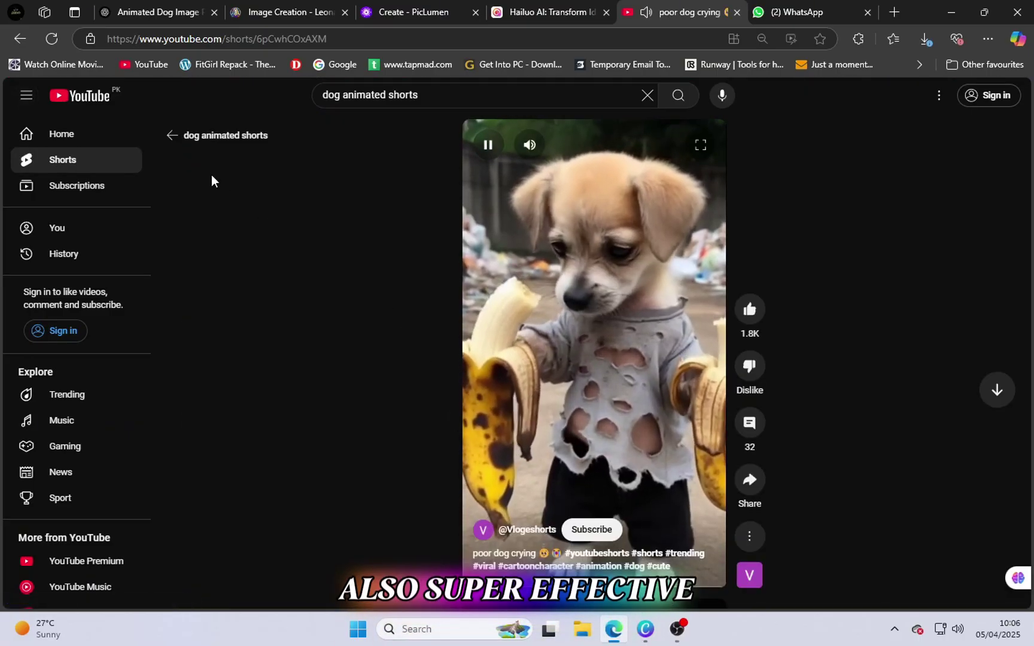
click(171, 135)
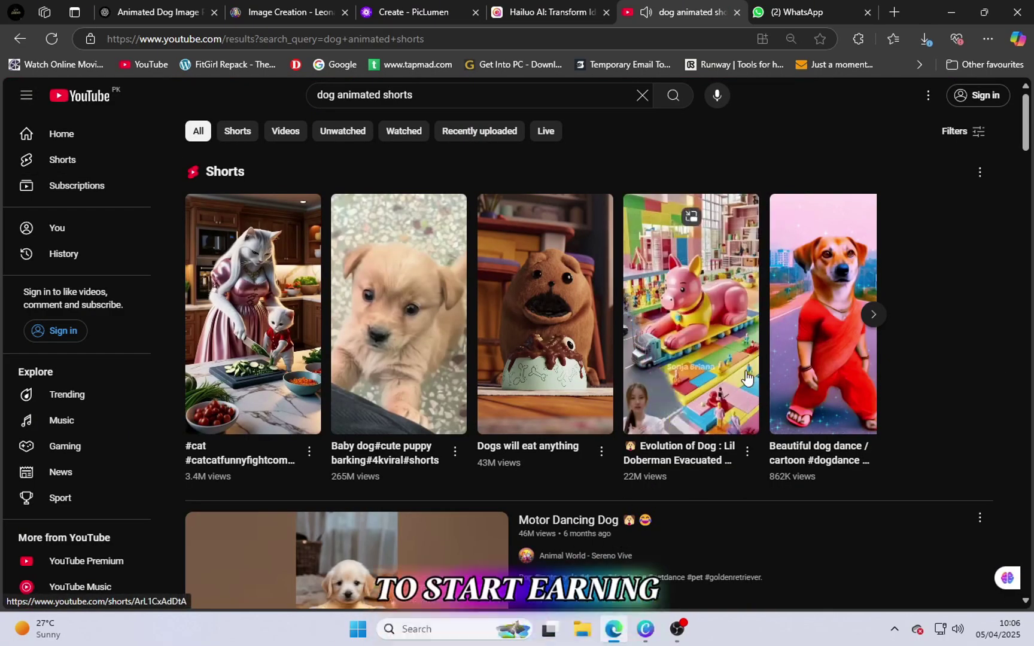
Watch the "Evolution of Dog" shorts and the dancing cat in a white suit, returning to the search results after viewing
click(711, 401)
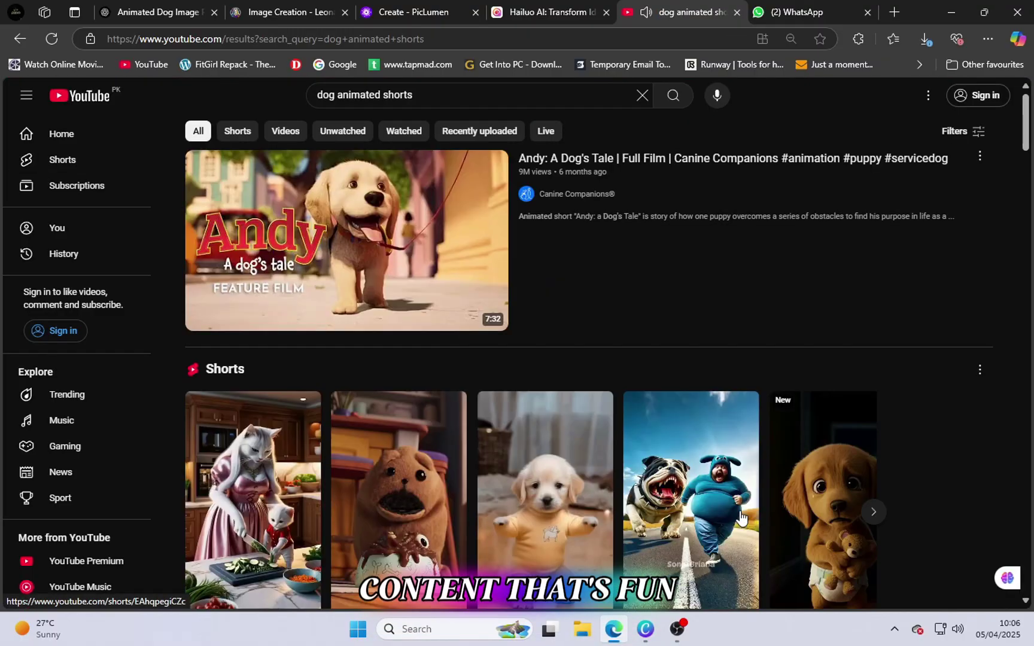
scroll(740, 513, down, 2)
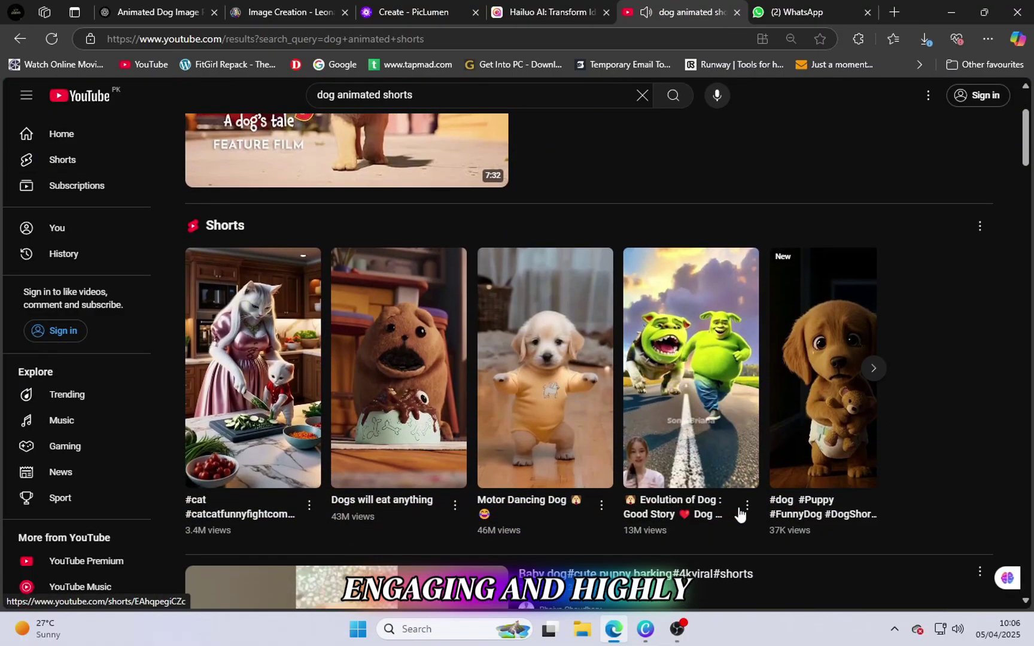
click(718, 417)
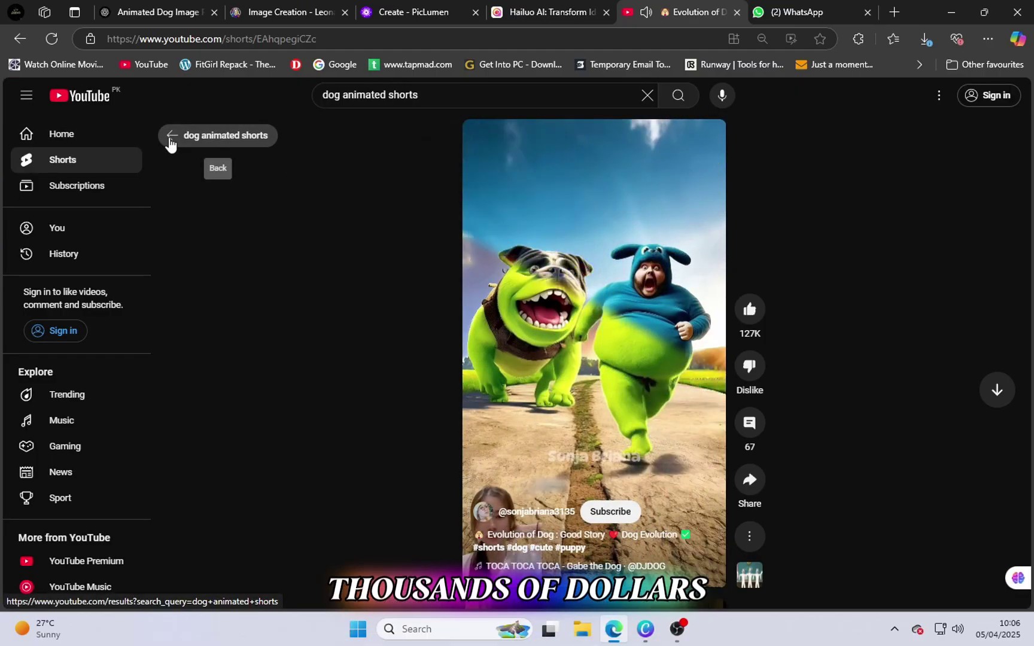
click(381, 309)
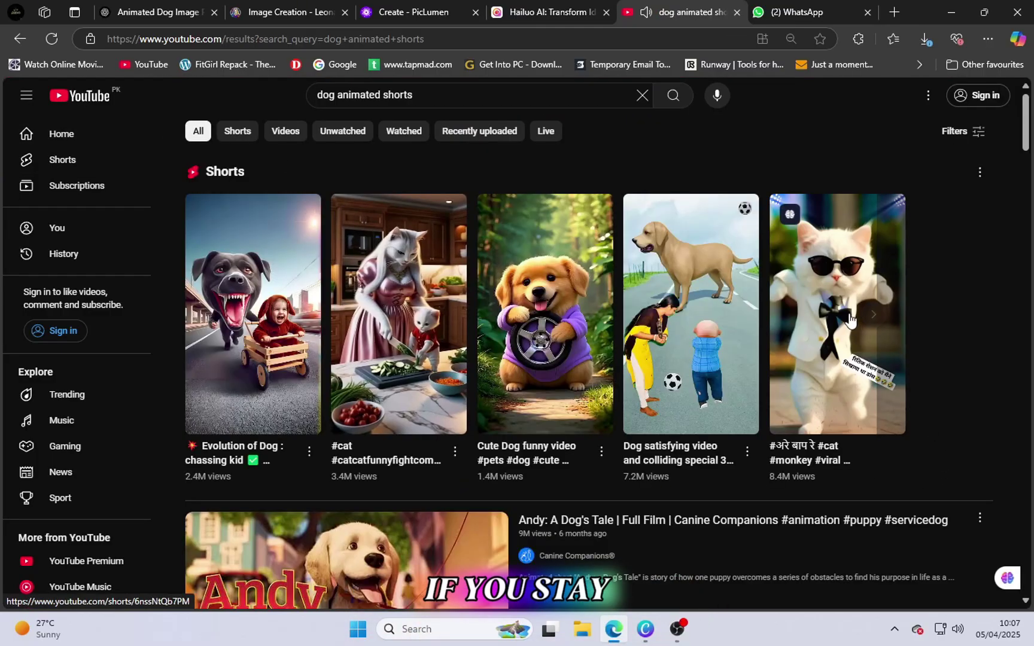
click(831, 380)
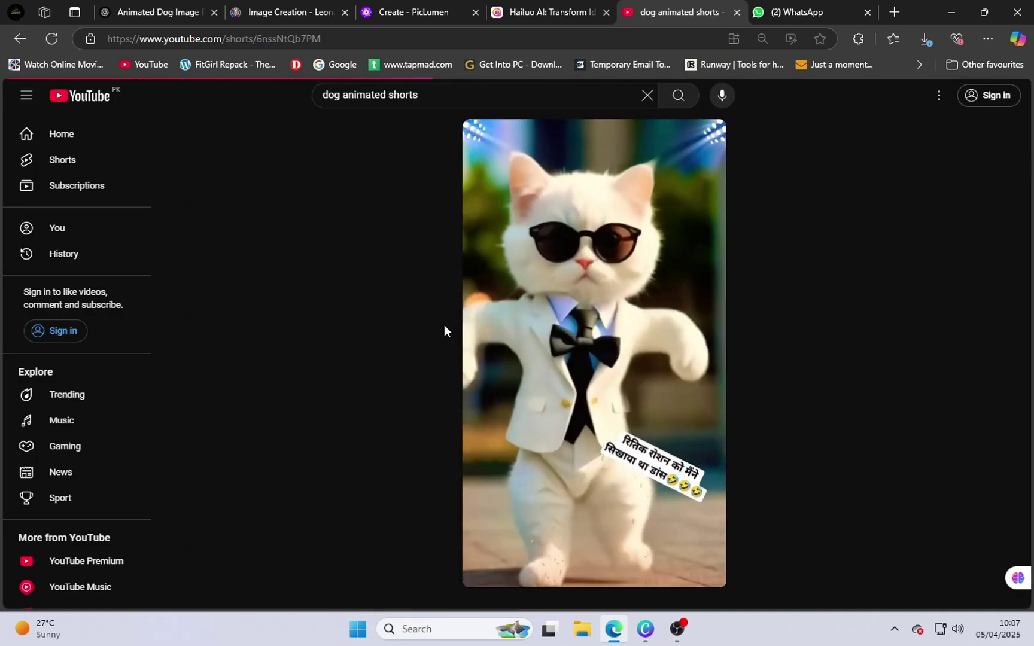
click(172, 136)
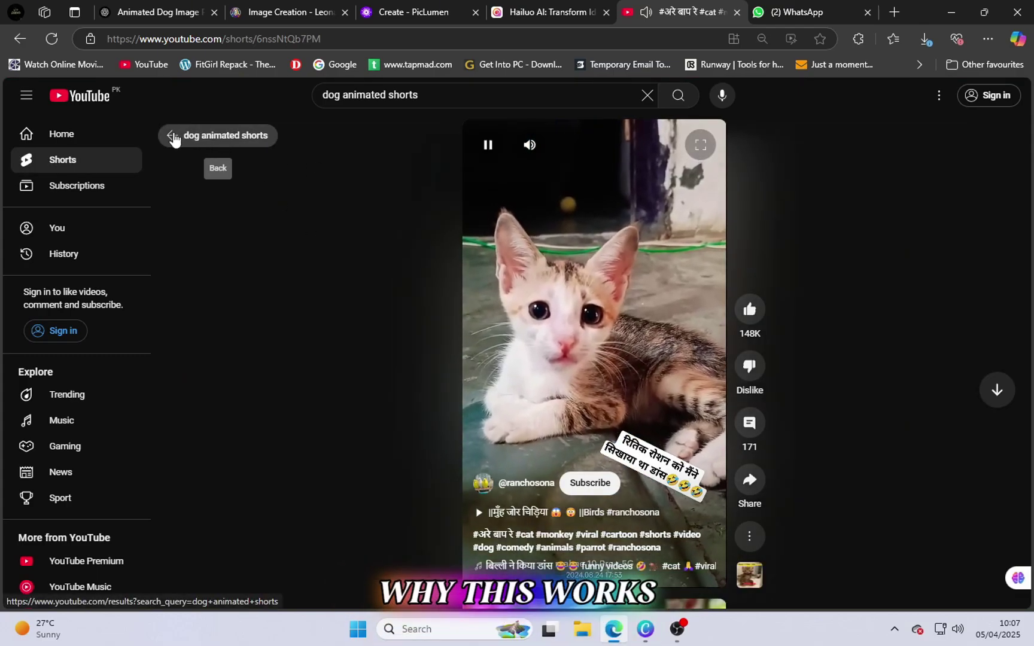
Look through the results further down and open the "Guiding Light (Official Music Video)" with the animated puppy
scroll(511, 344, down, 5)
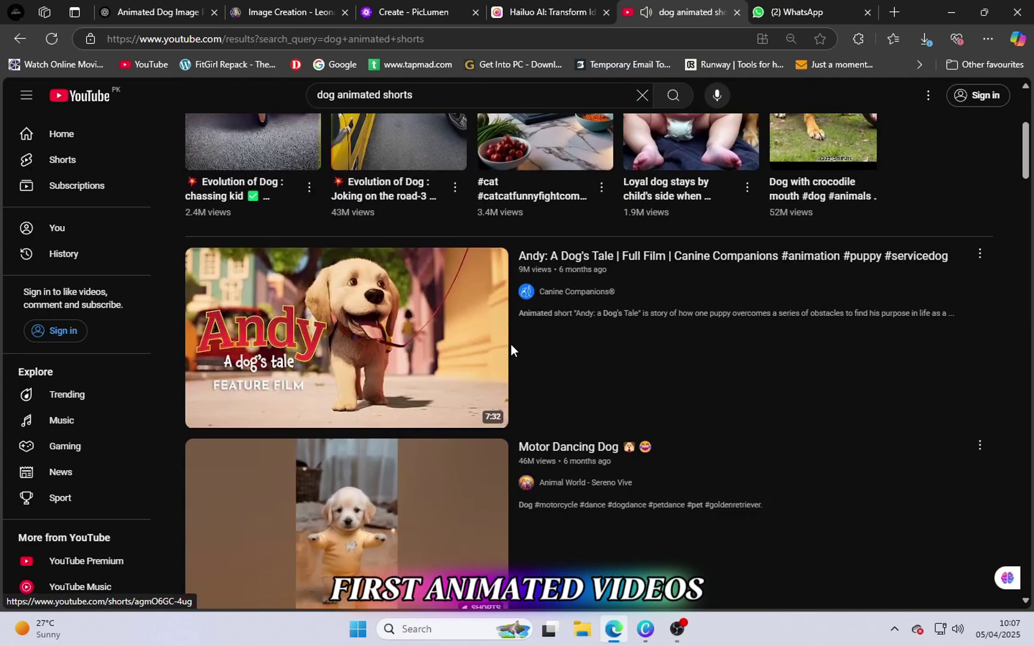
scroll(510, 344, down, 10)
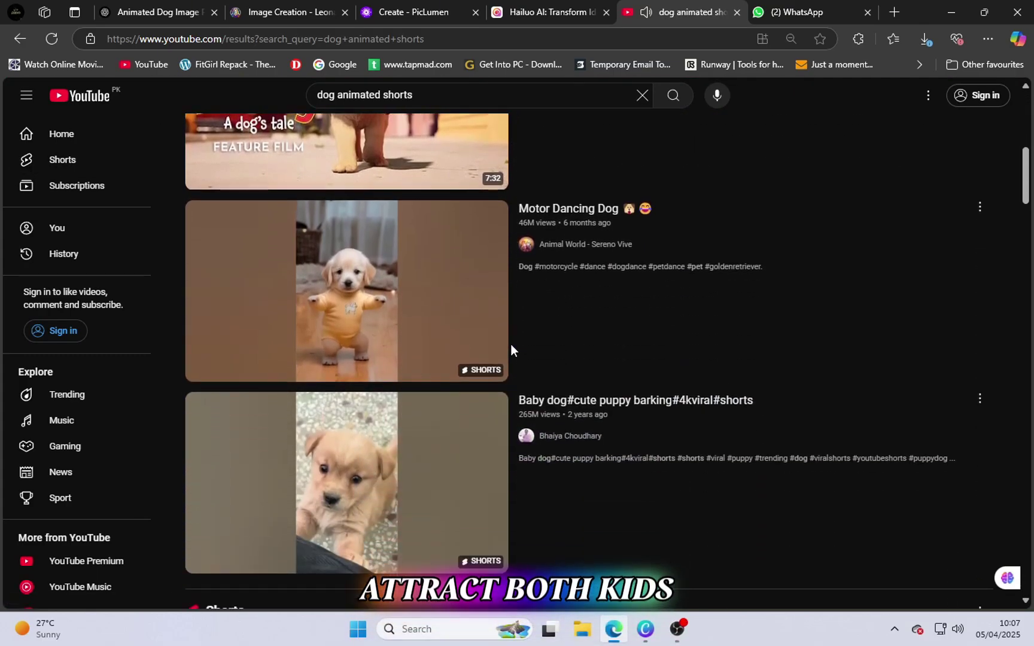
scroll(511, 344, down, 10)
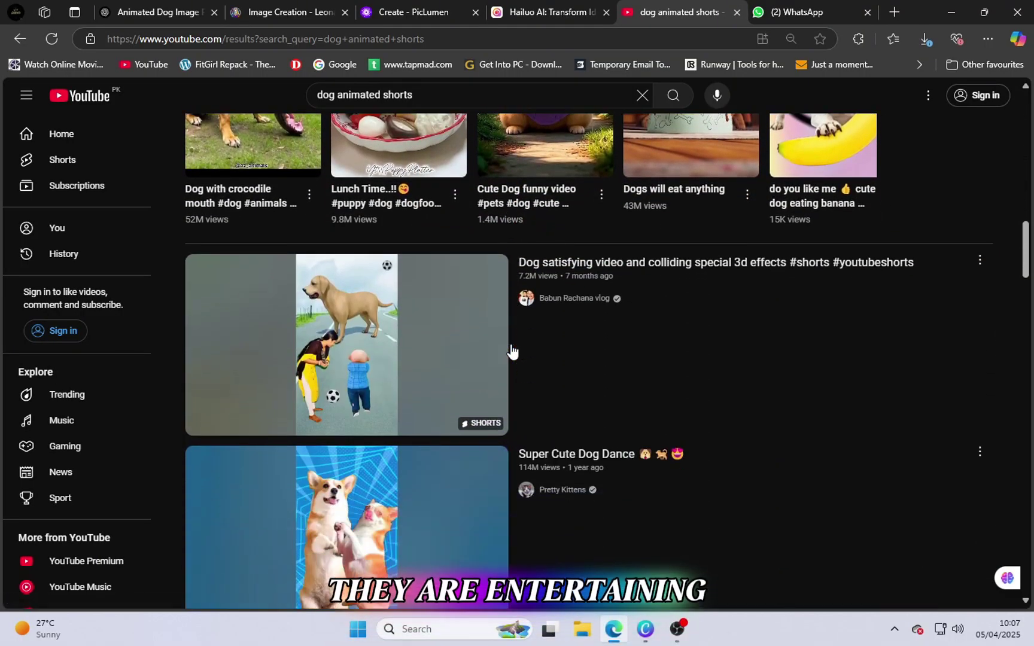
scroll(511, 349, down, 1)
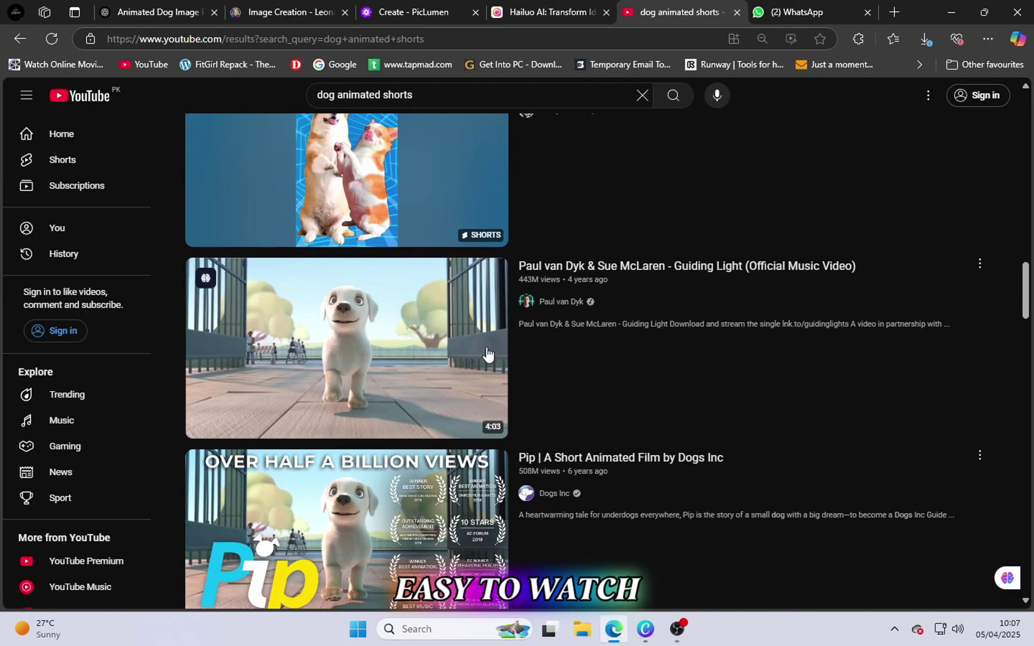
click(378, 398)
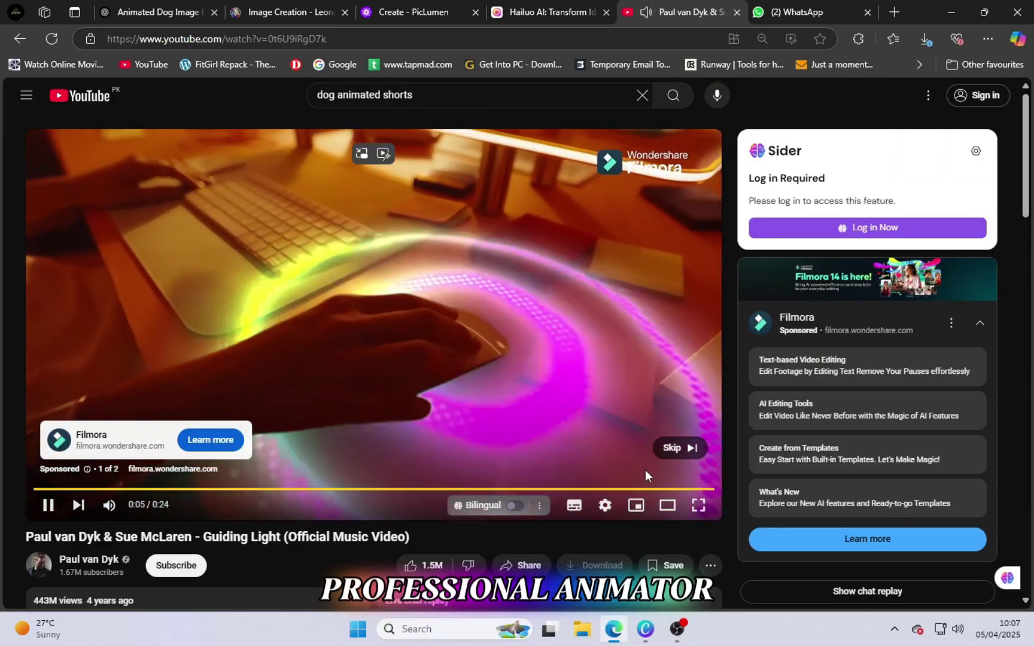
Skip the ad, decline the YouTube Music offer, and view the music video from about 2:19 before returning to the results
click(684, 448)
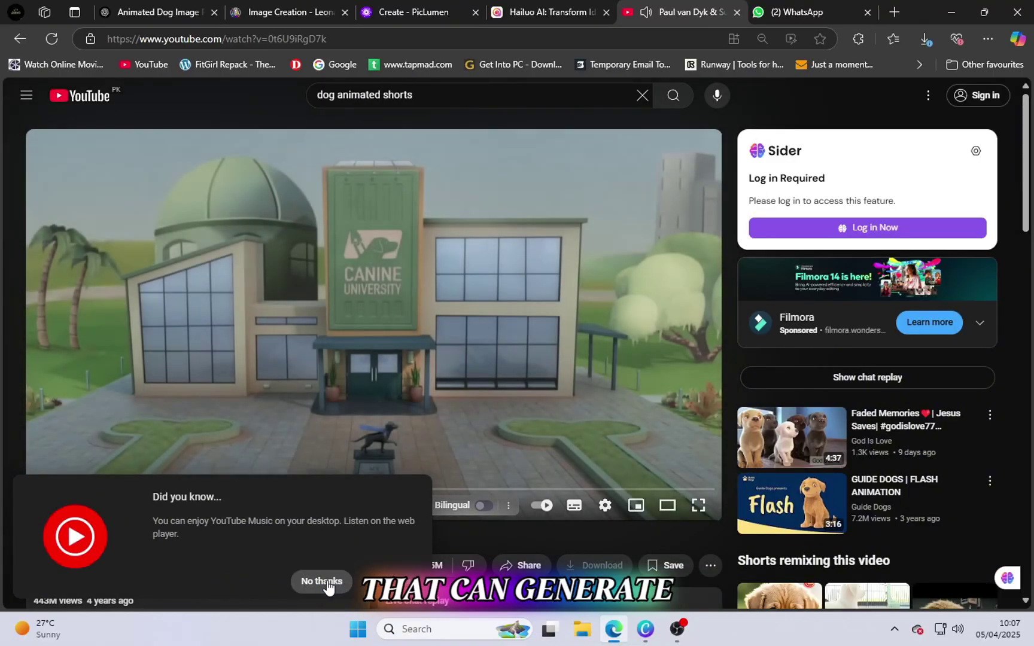
click(322, 581)
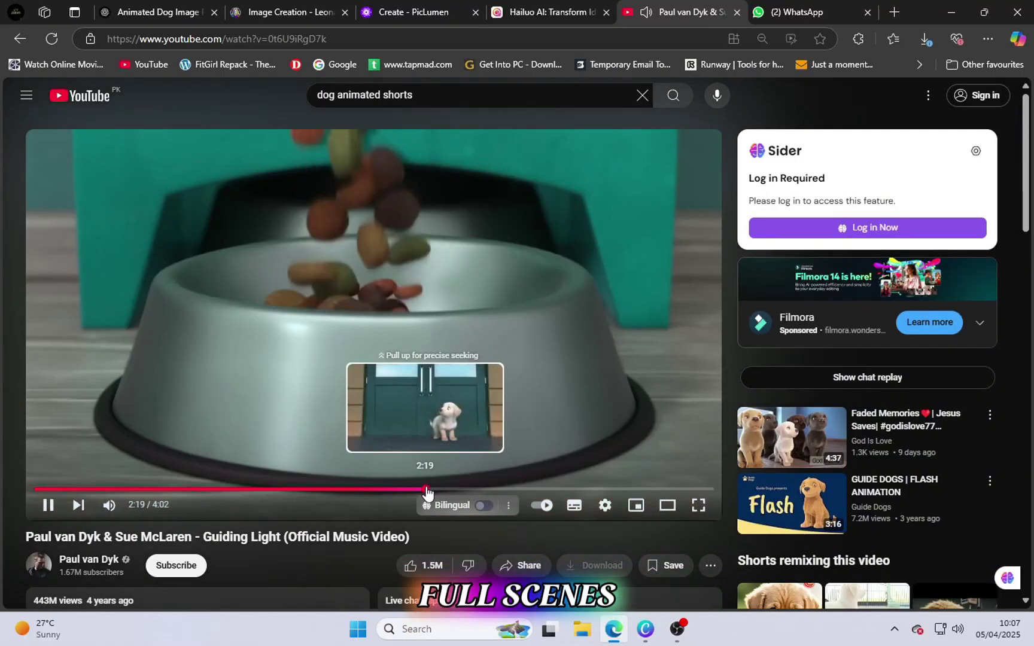
drag(427, 491, 426, 489)
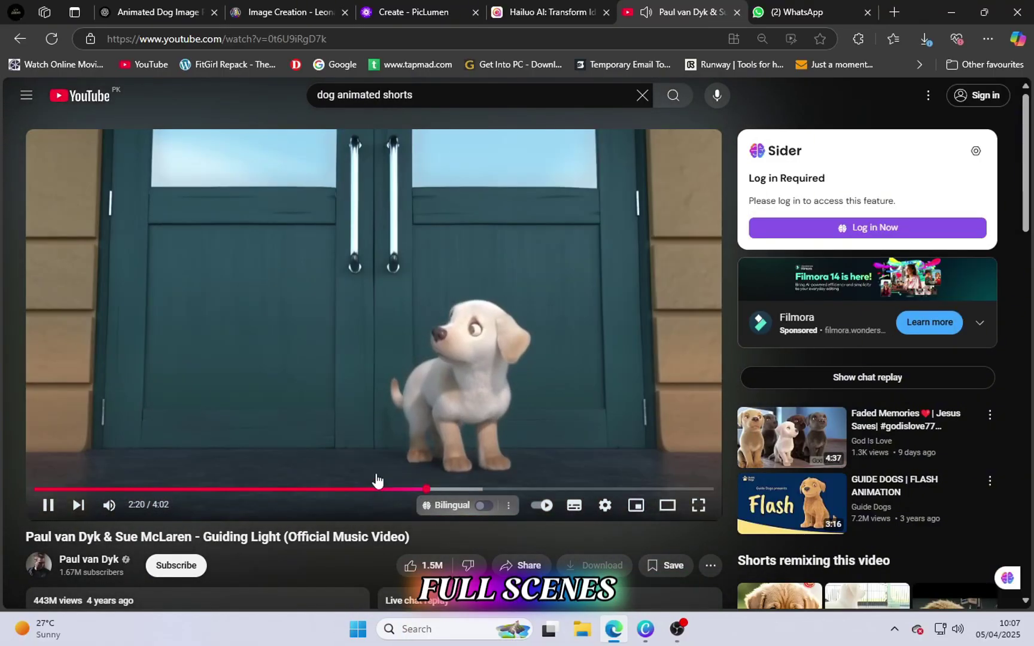
click(26, 40)
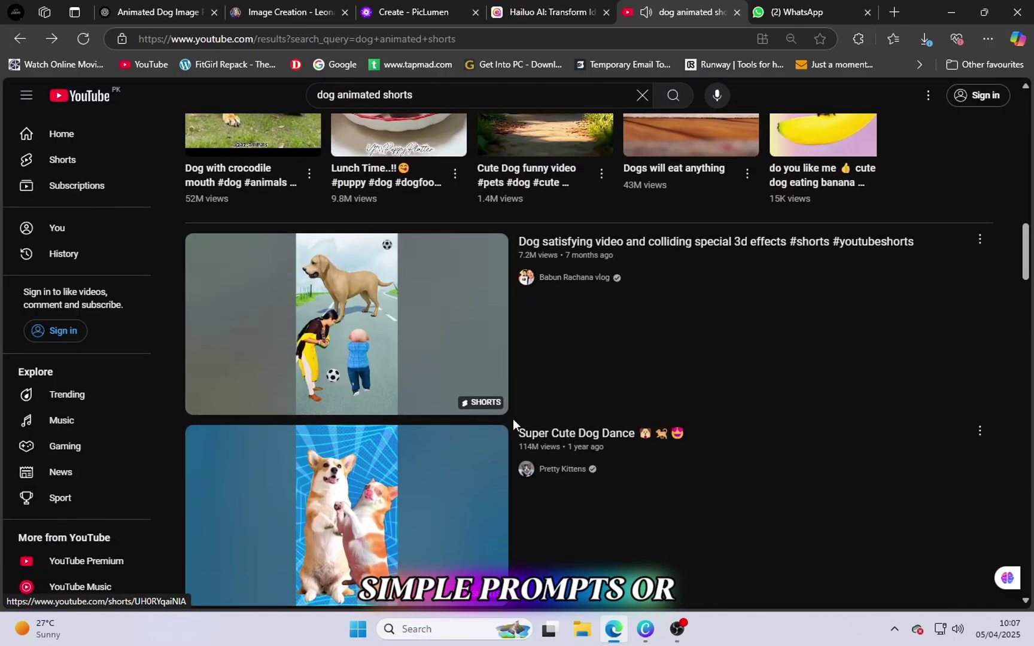
scroll(620, 385, up, 2)
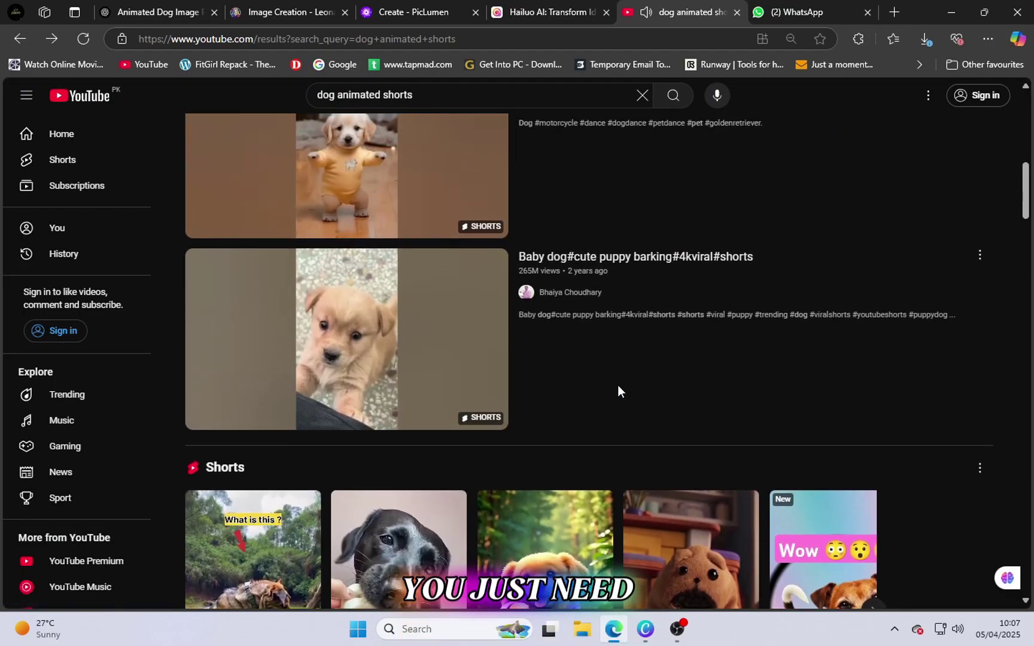
scroll(617, 385, down, 3)
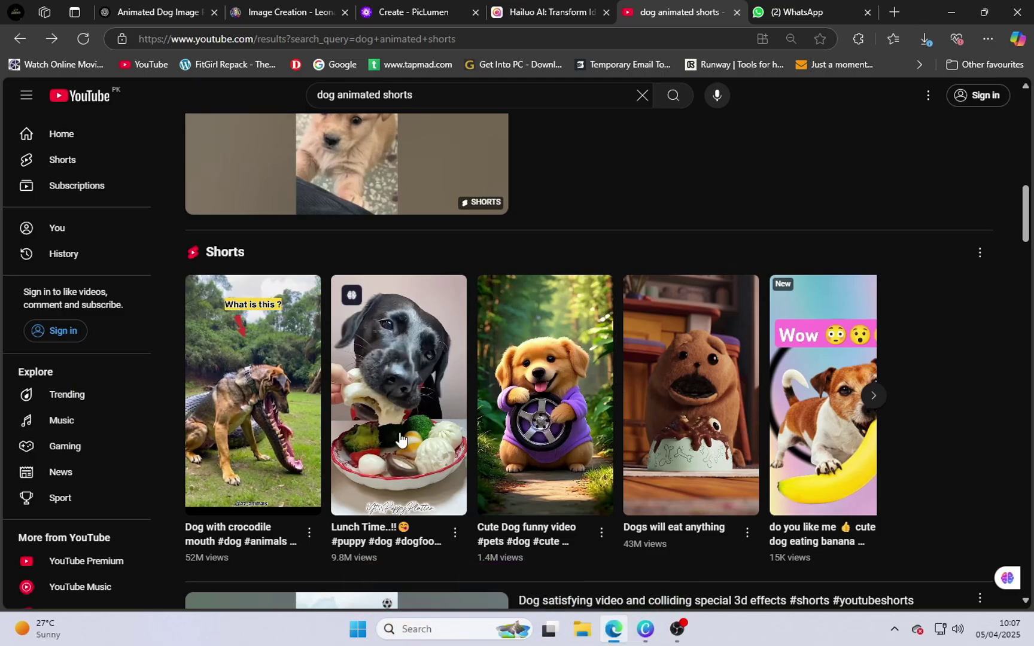
scroll(400, 440, up, 4)
scroll(501, 439, down, 4)
scroll(506, 443, up, 12)
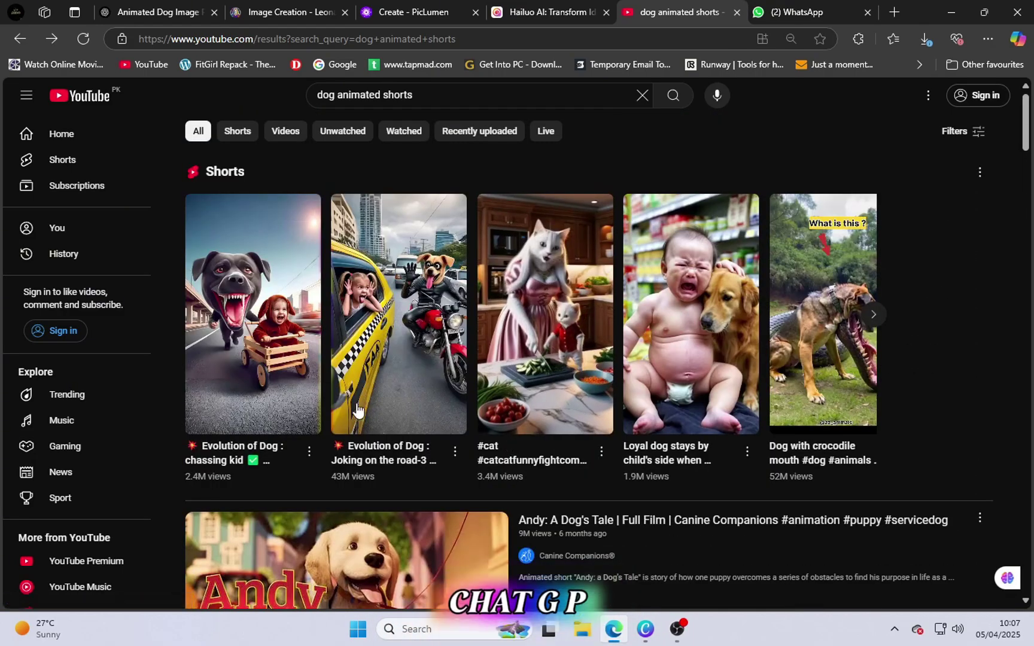
Switch to the ChatGPT conversation about animated dog prompts and review its six prompts for shorts, starting with "Lost in the School Hallway"
click(170, 9)
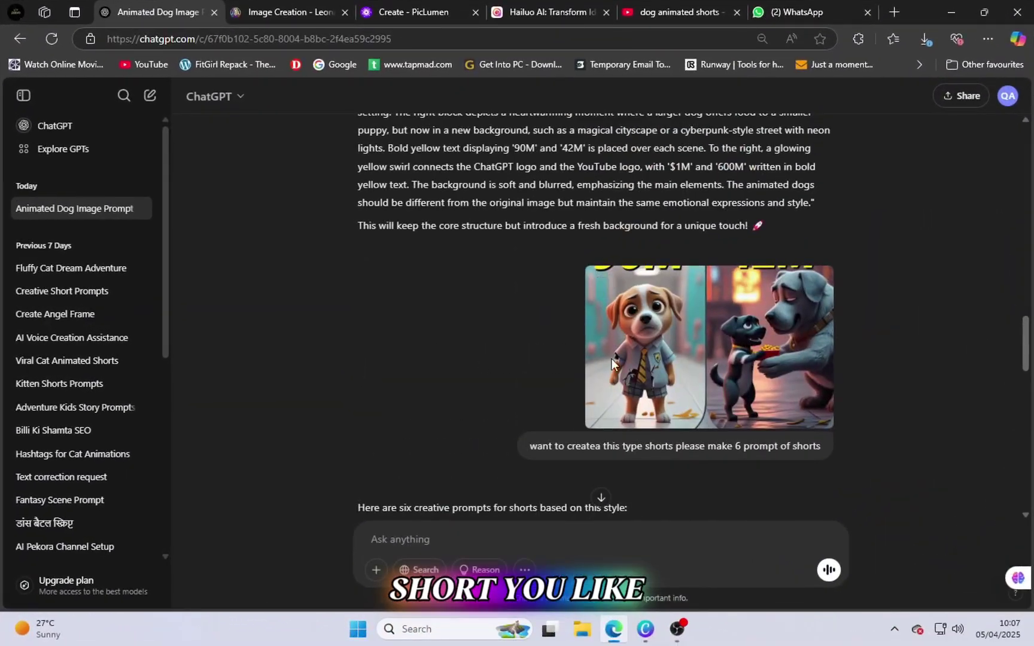
scroll(611, 359, down, 2)
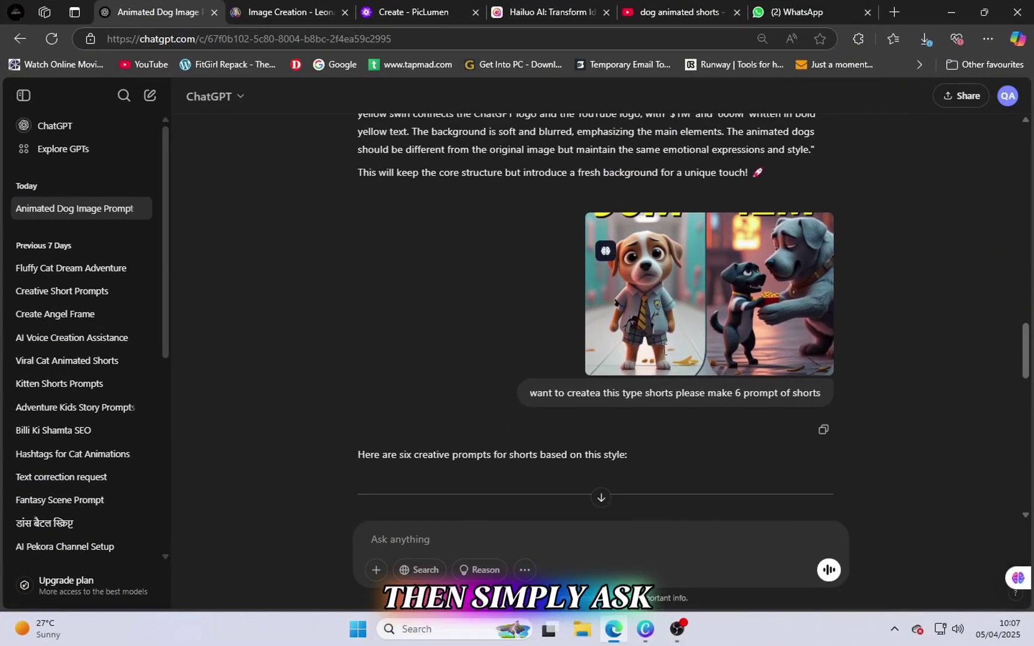
scroll(652, 322, down, 2)
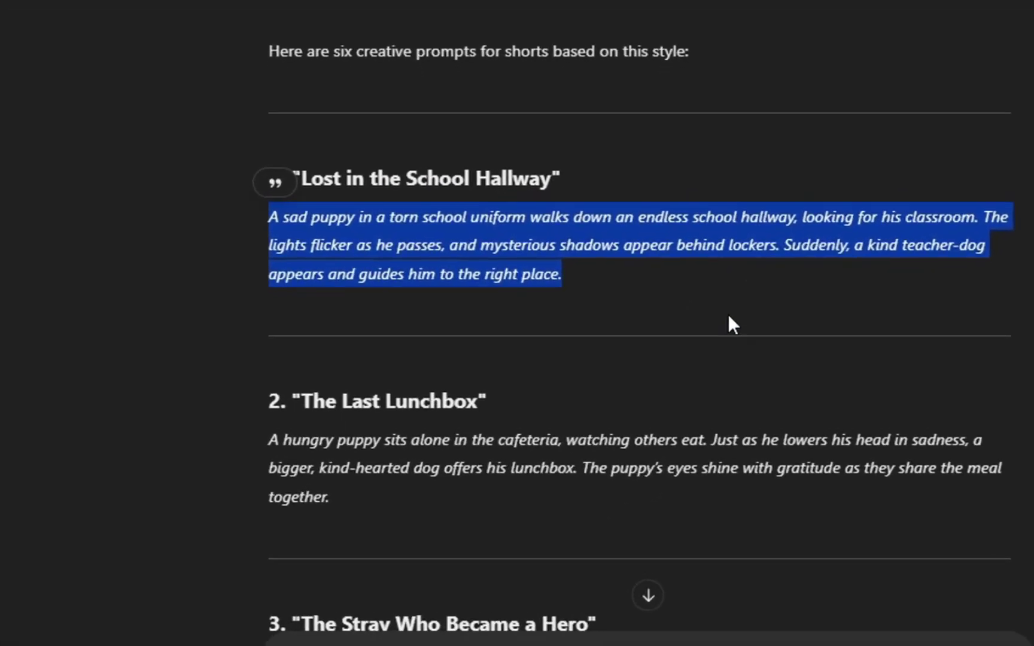
click(609, 264)
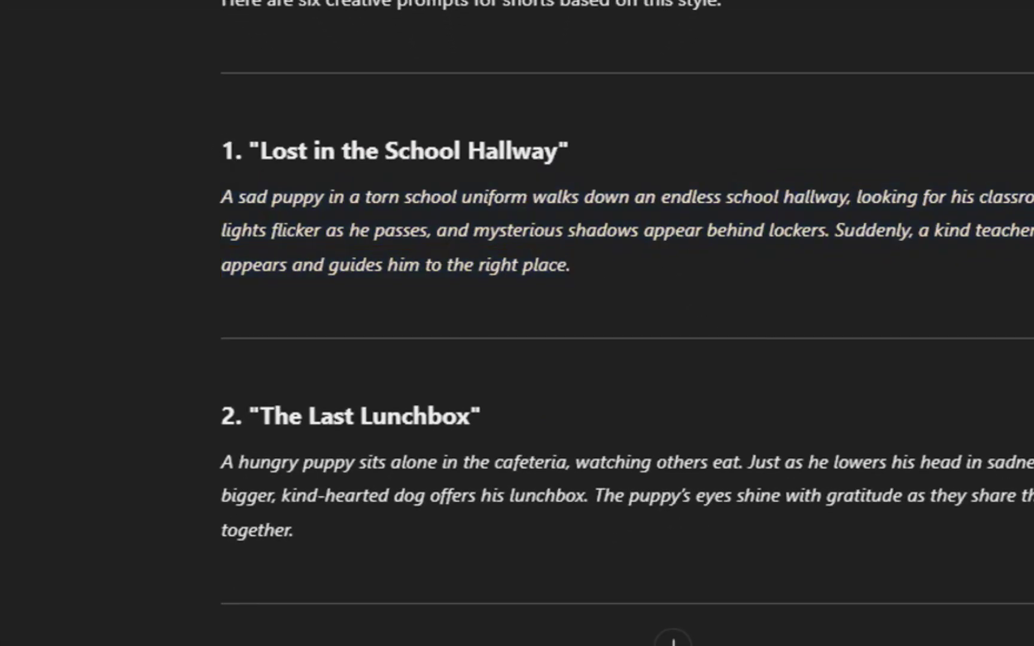
scroll(224, 332, down, 4)
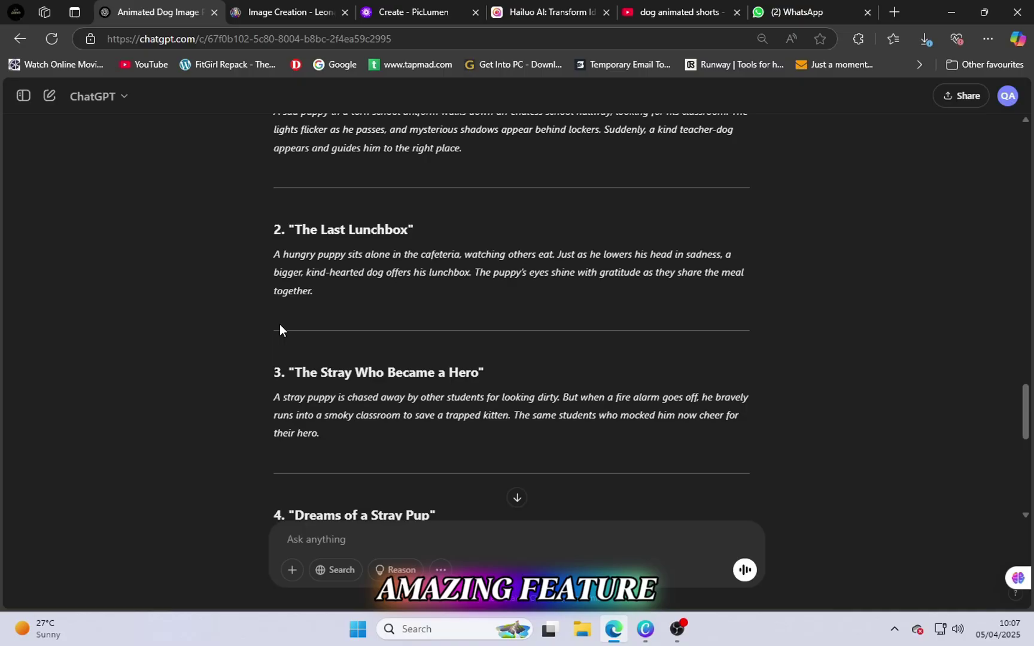
Read through the six animated puppy short prompts in the ChatGPT reply, from "Lost in the School Hallway" to "The Magic Coin"
scroll(78, 335, down, 6)
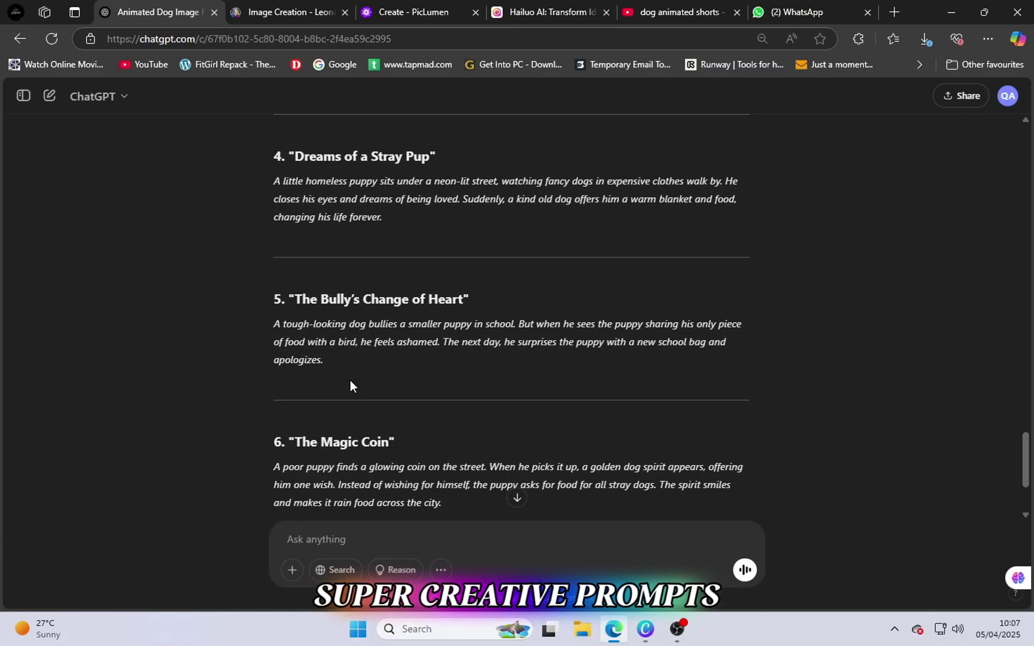
scroll(350, 380, down, 3)
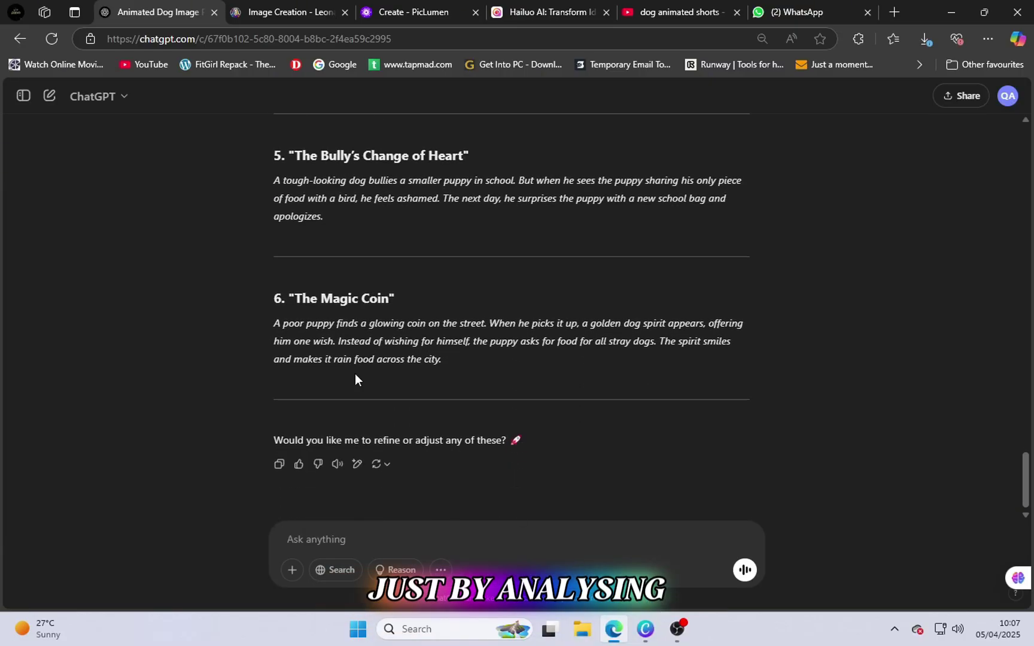
scroll(355, 373, up, 9)
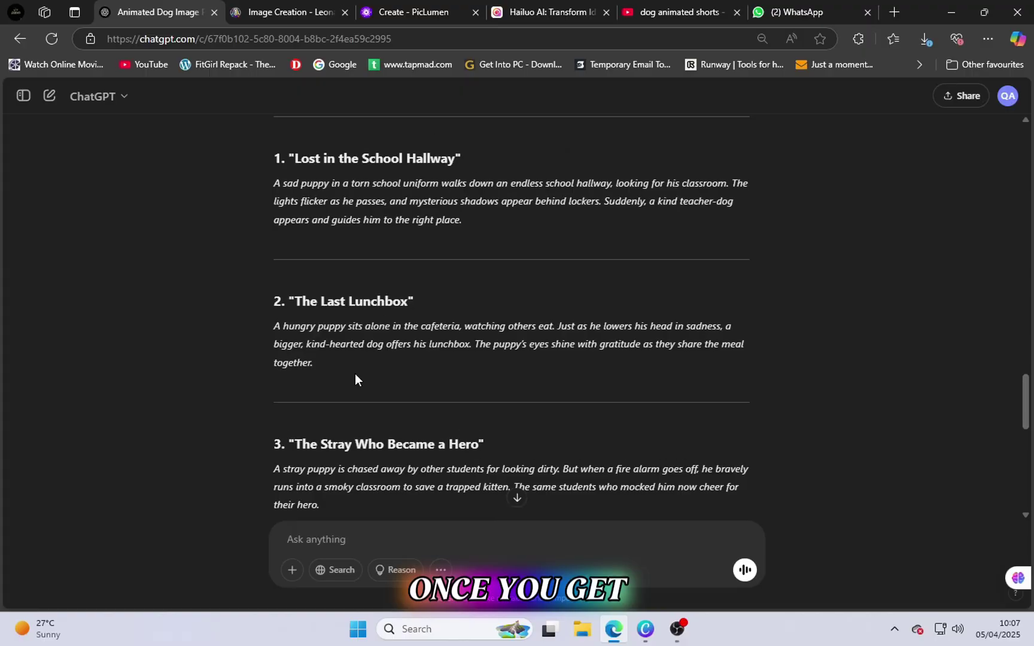
scroll(355, 373, up, 2)
scroll(354, 374, up, 2)
scroll(356, 372, down, 2)
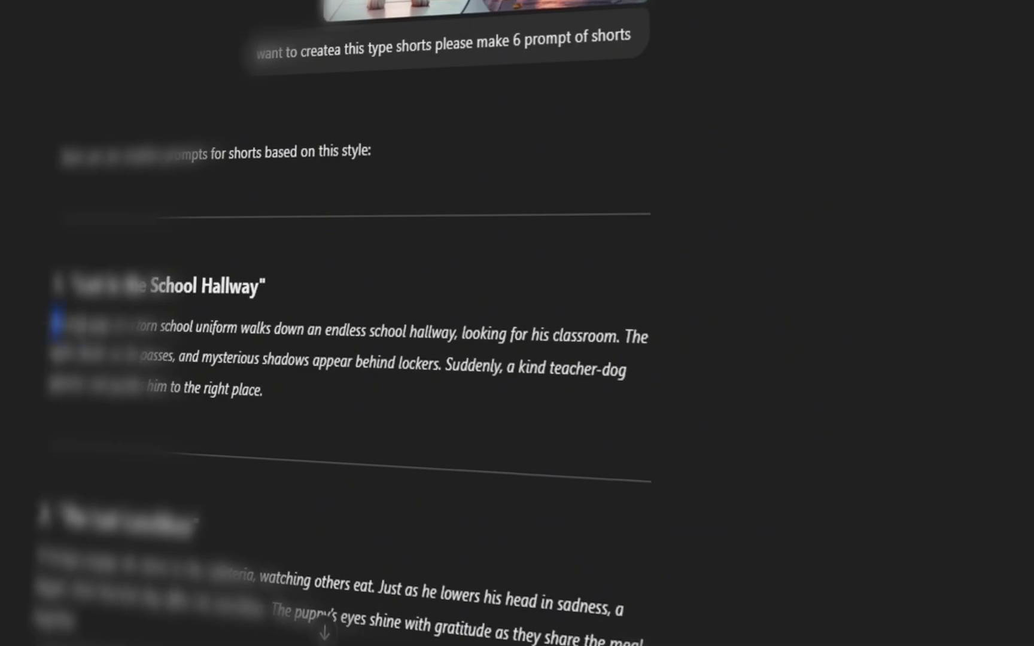
Copy the "Lost in the School Hallway" prompt text and generate images from it in Canva's Dream Lab, replacing the existing prompt
drag(57, 324, 264, 389)
right_click(257, 392)
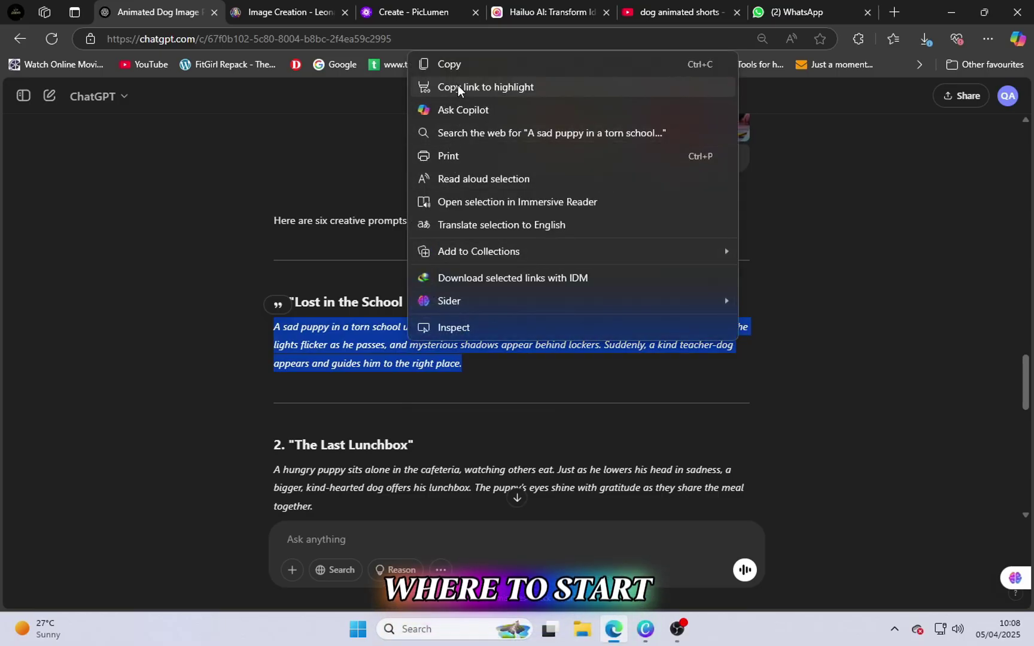
click(458, 64)
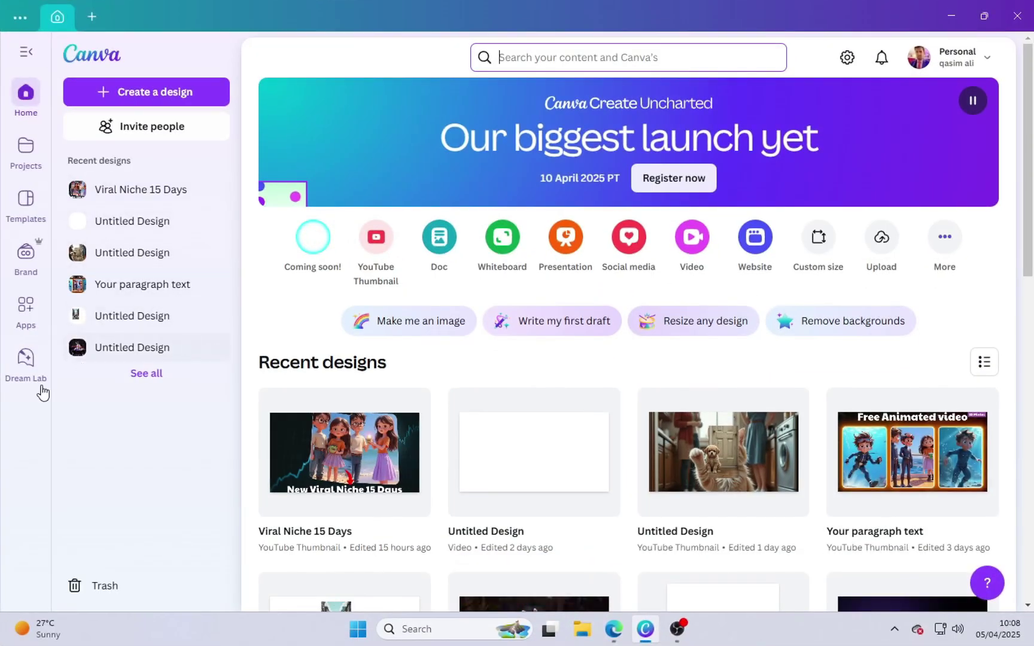
click(27, 363)
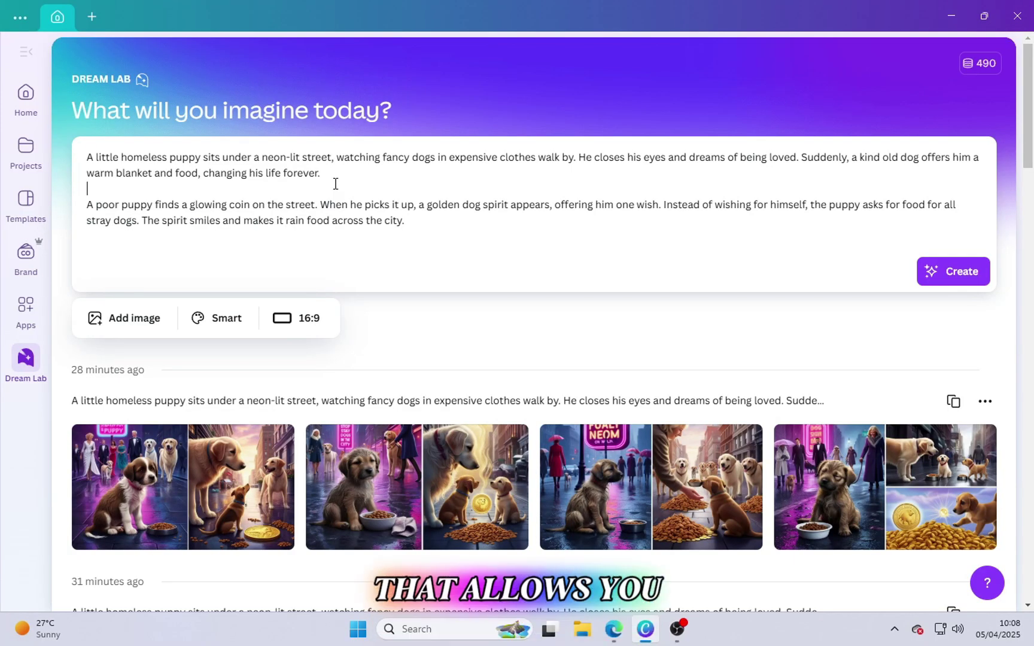
key(ctrl+a)
key(ctrl+v)
click(952, 225)
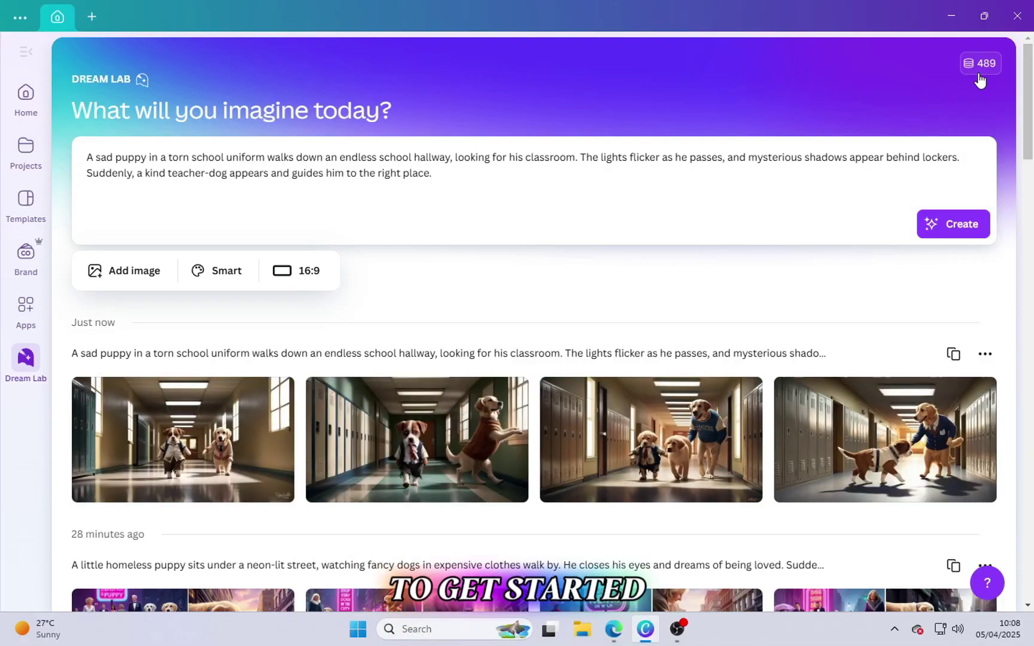
Preview the second, third and fourth generated school hallway images at full size, closing each one after viewing
click(430, 436)
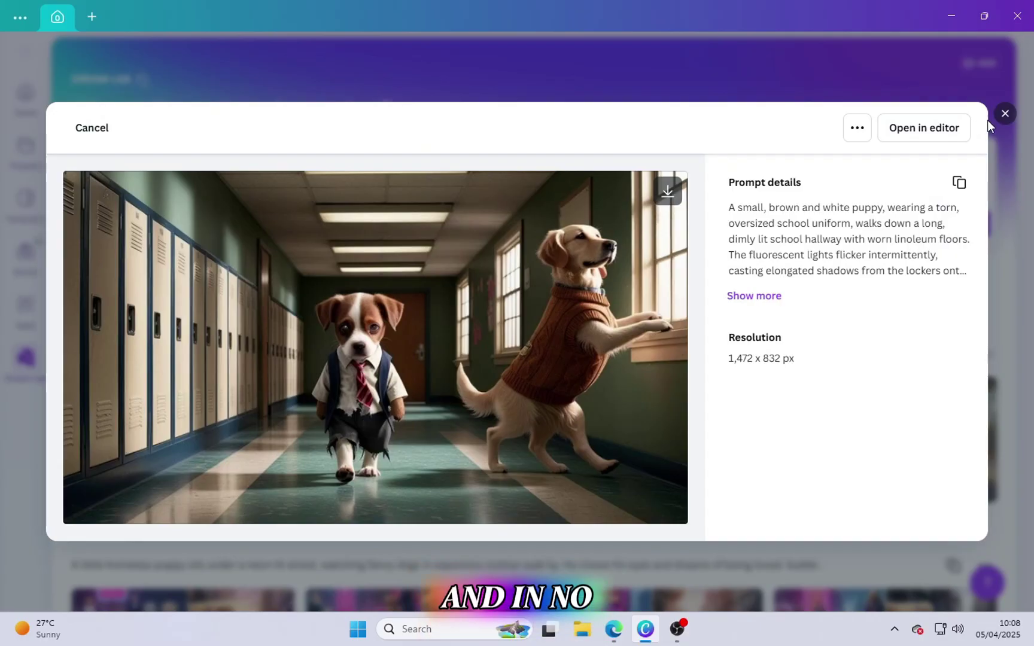
click(988, 121)
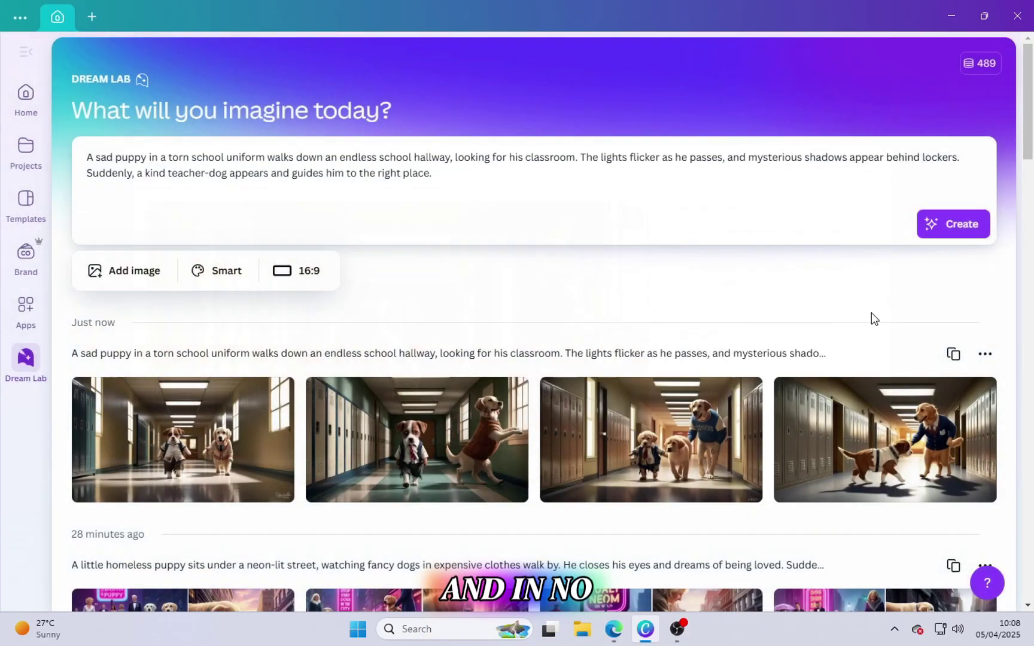
click(664, 459)
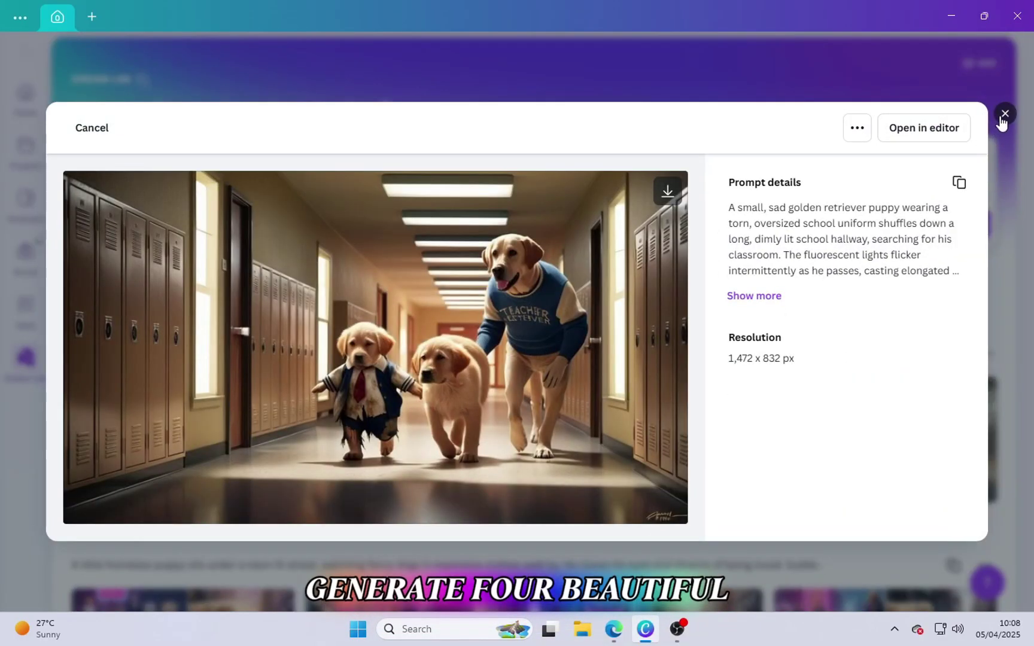
click(1005, 115)
click(891, 427)
click(1005, 116)
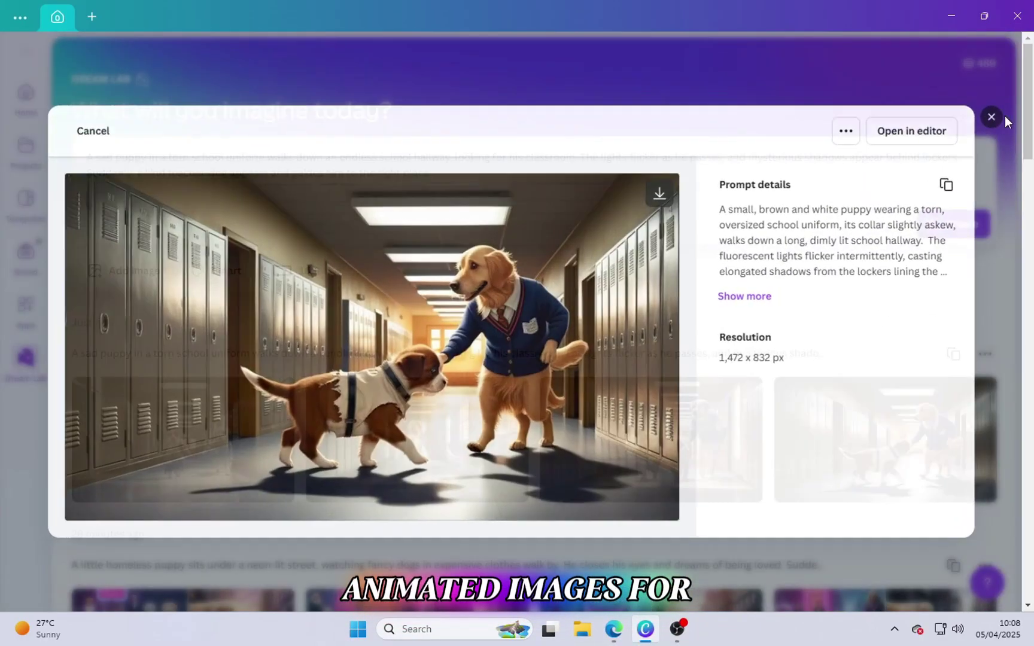
Copy "The Last Lunchbox" prompt from ChatGPT, generate images from it in Canva's Dream Lab, and preview the first result
click(613, 629)
scroll(425, 387, down, 3)
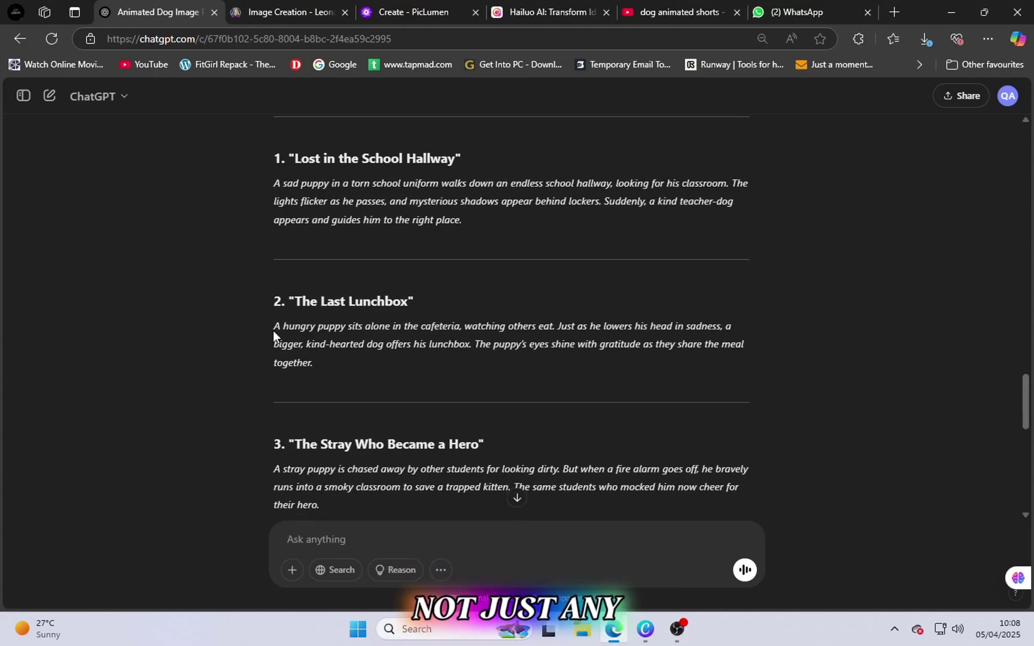
right_click(335, 358)
click(341, 69)
click(645, 629)
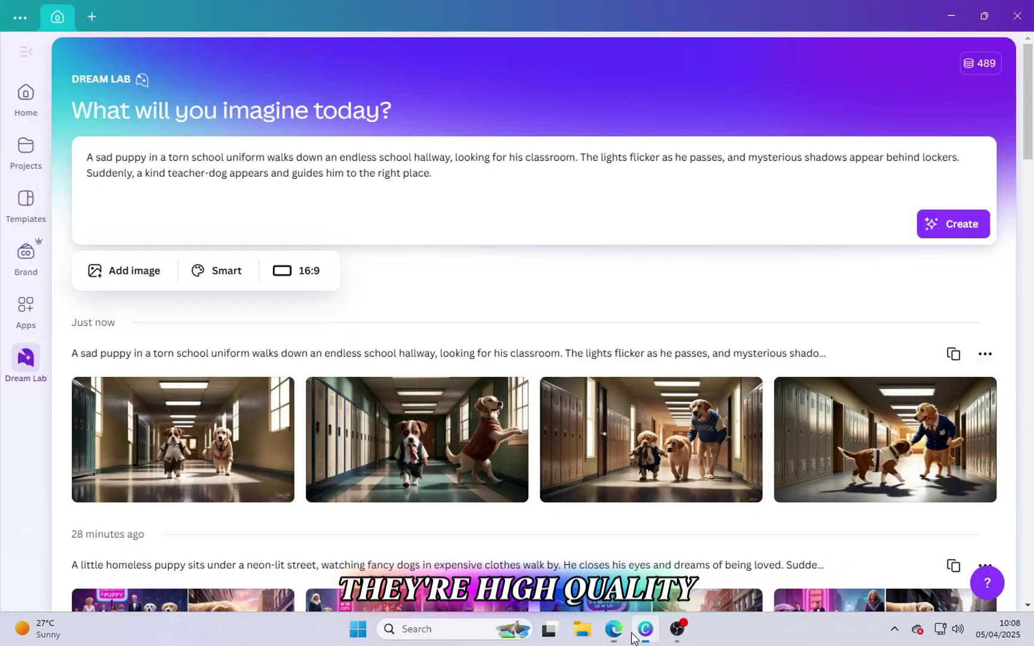
key(Return)
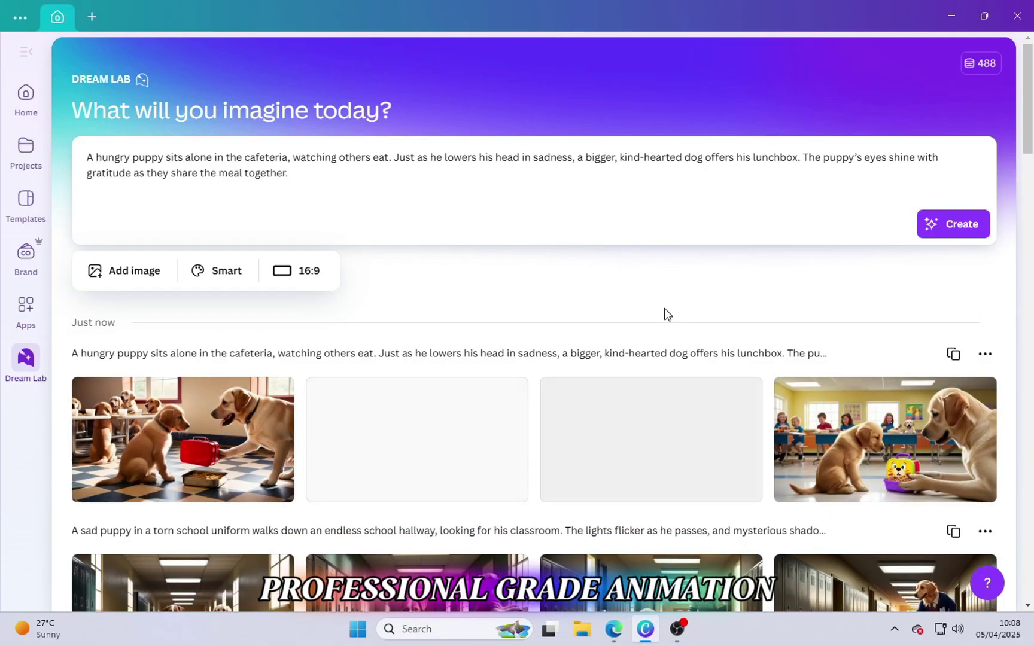
click(198, 443)
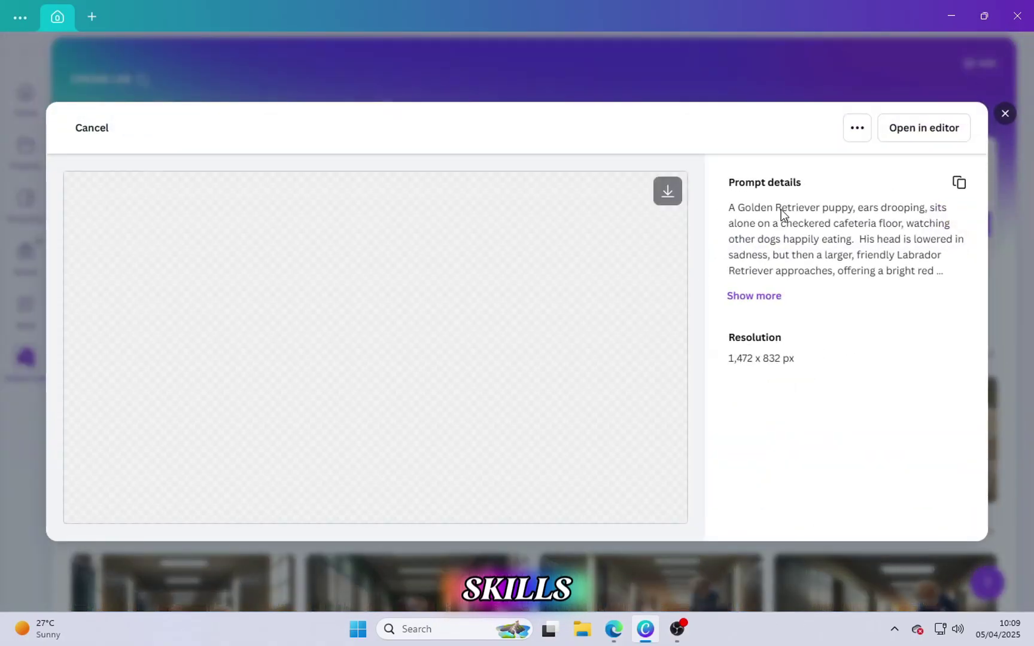
click(1006, 114)
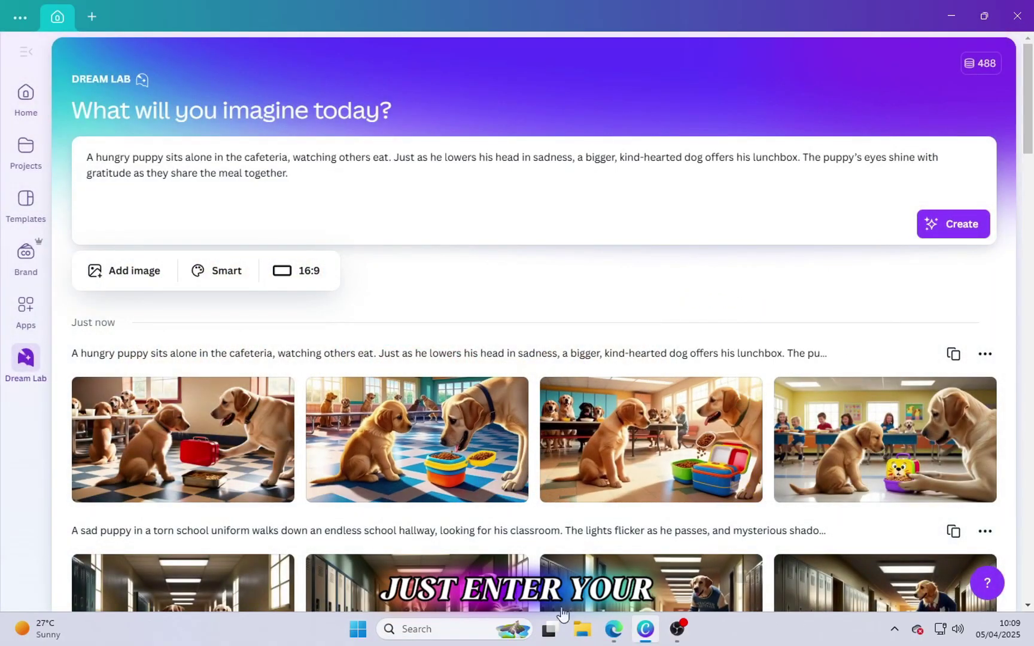
Copy "The Stray Who Became a Hero" prompt from ChatGPT, generate images from it in Canva's Dream Lab, and preview the third result
click(625, 640)
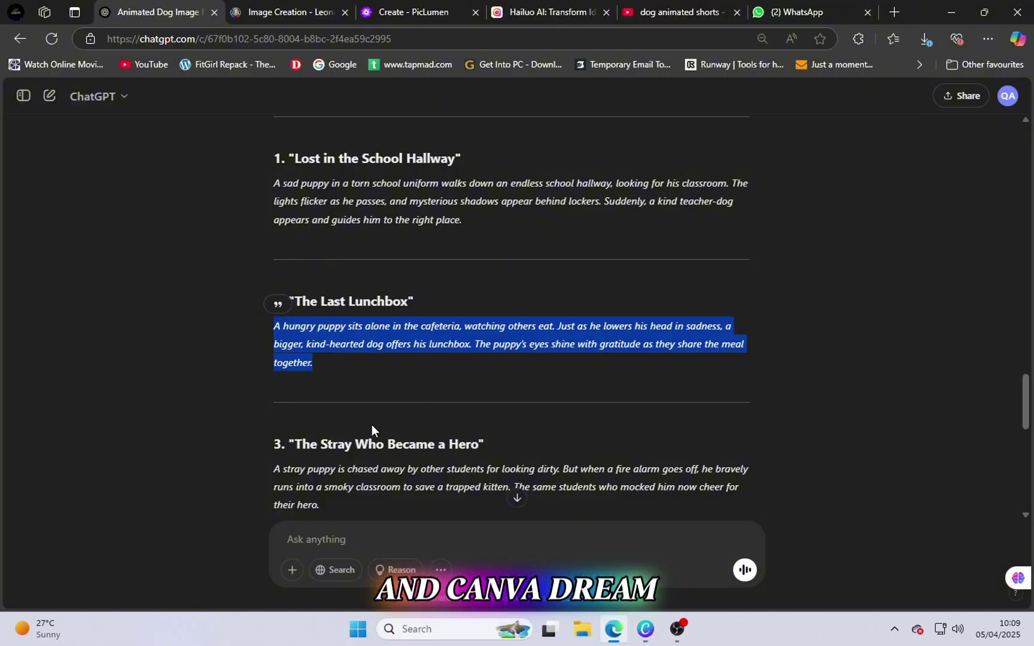
right_click(328, 506)
click(347, 217)
click(644, 628)
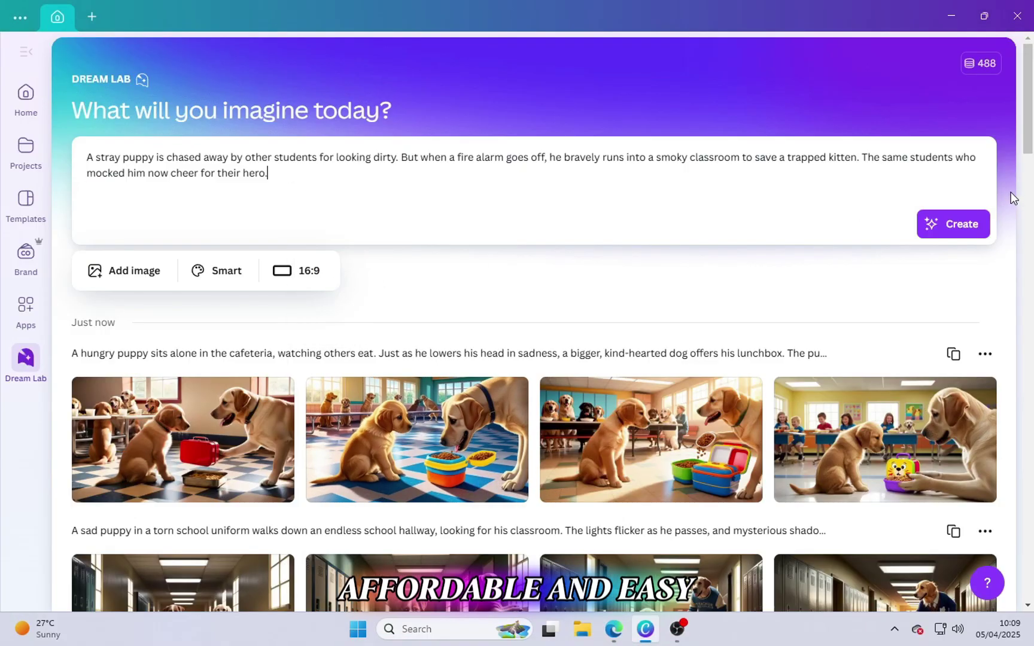
click(958, 227)
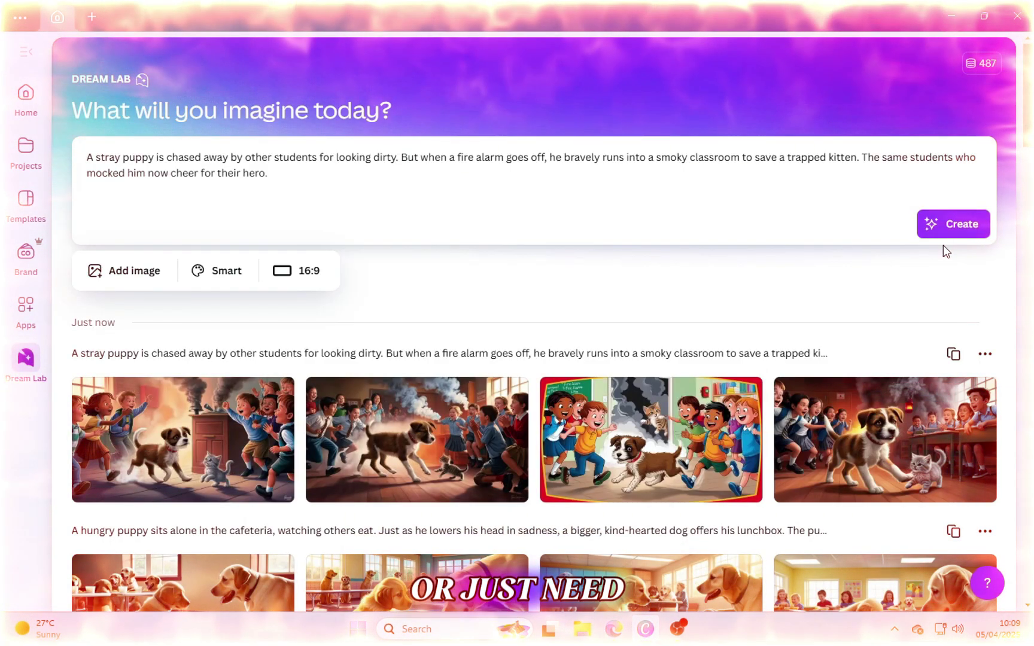
click(544, 472)
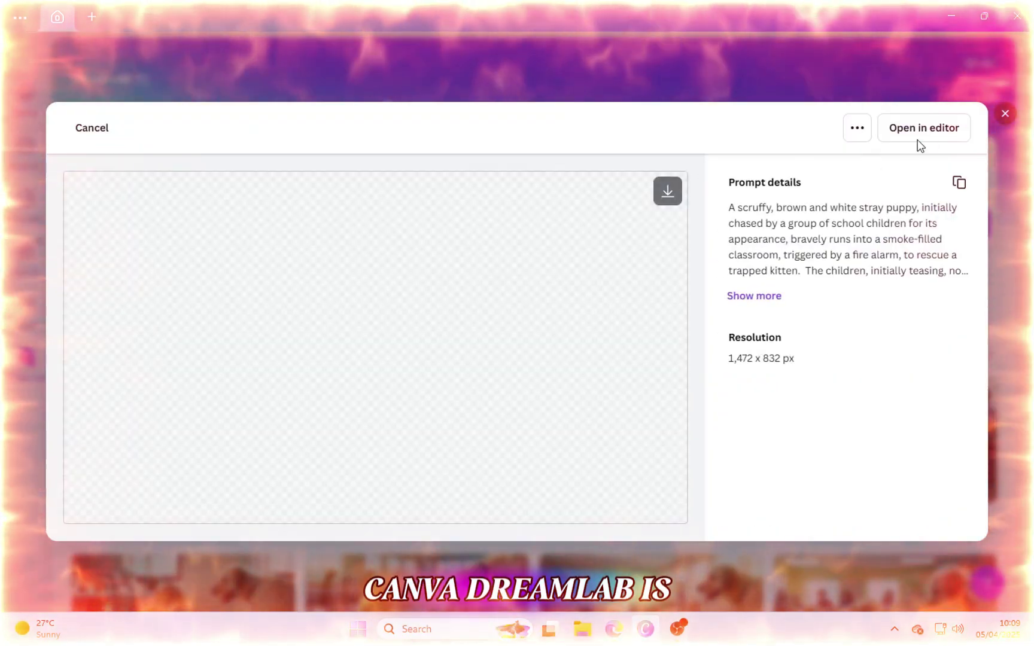
key(Escape)
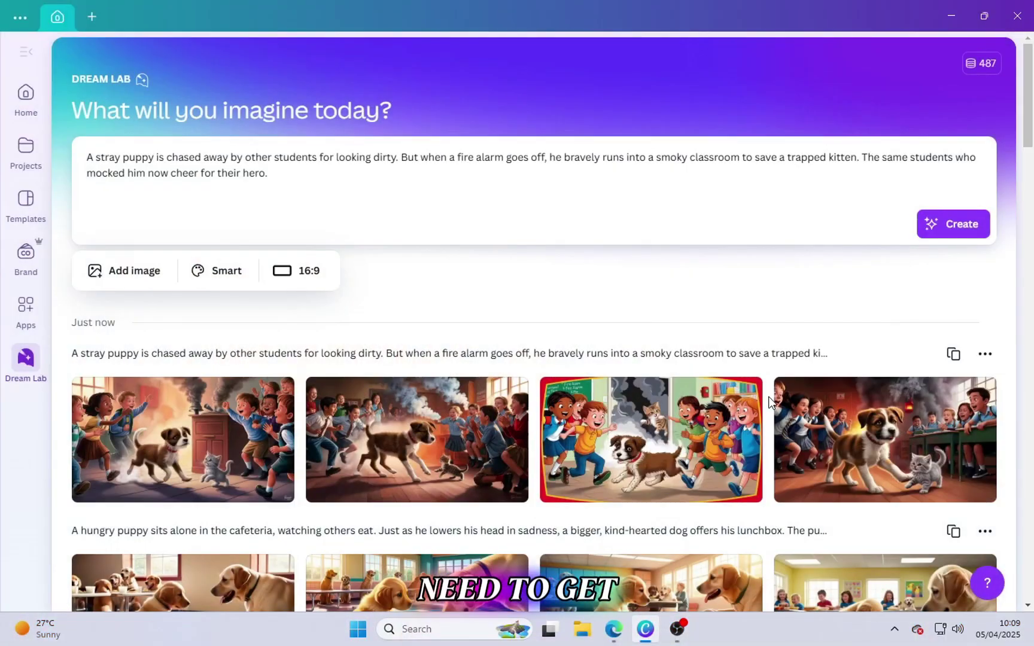
Switch to PicLumen, look over the earlier puppy creations, and generate an image from the copied "The Stray Who Became a Hero" prompt
scroll(606, 402, down, 10)
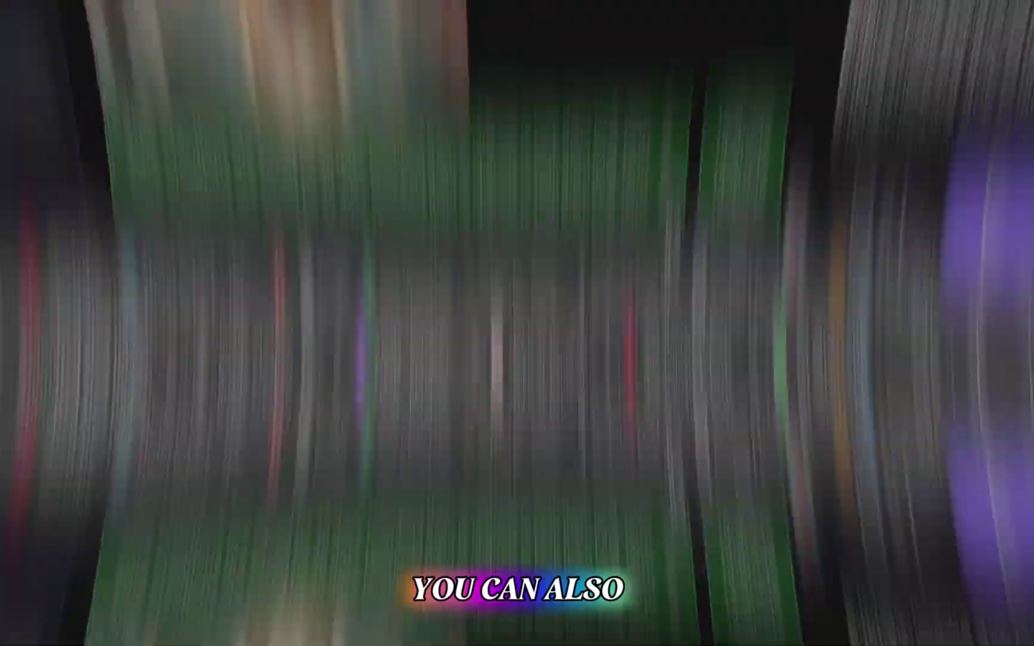
scroll(501, 407, down, 5)
scroll(527, 423, down, 1)
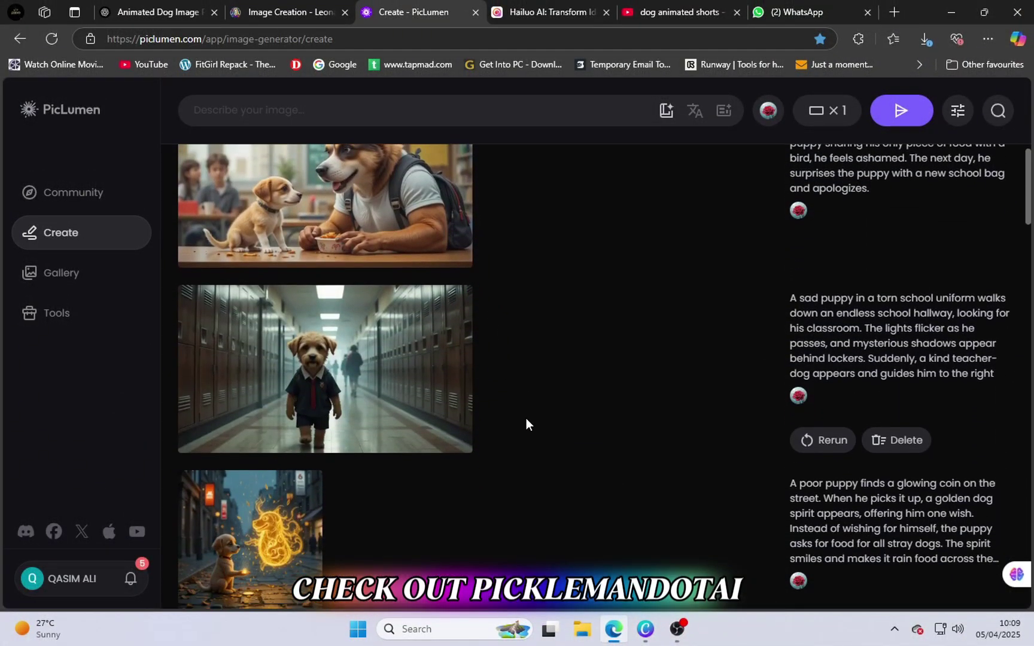
drag(797, 300, 950, 359)
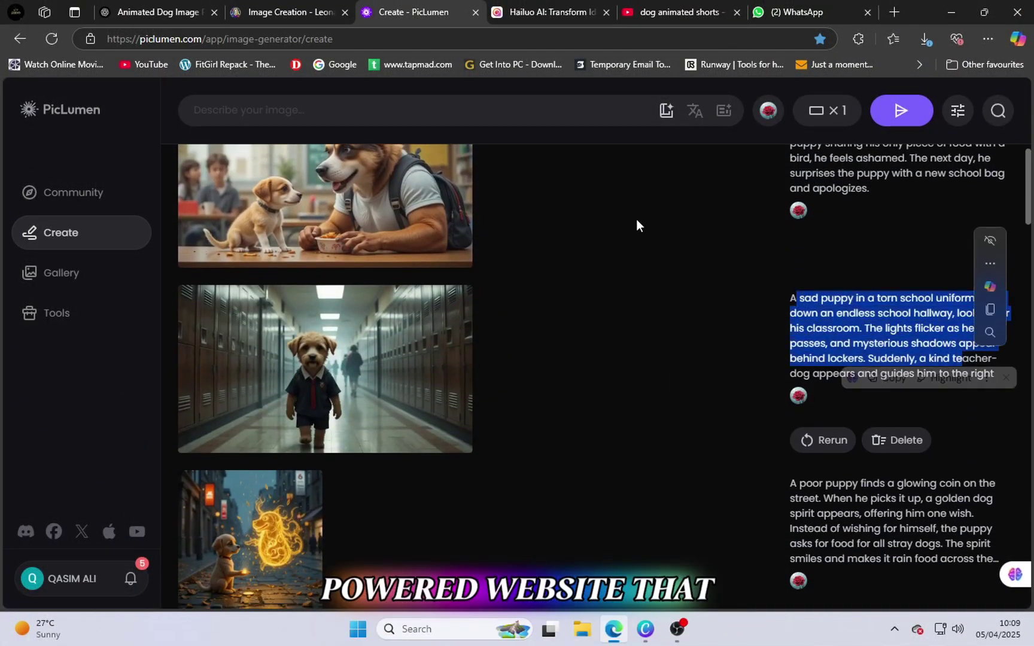
right_click(446, 119)
click(467, 260)
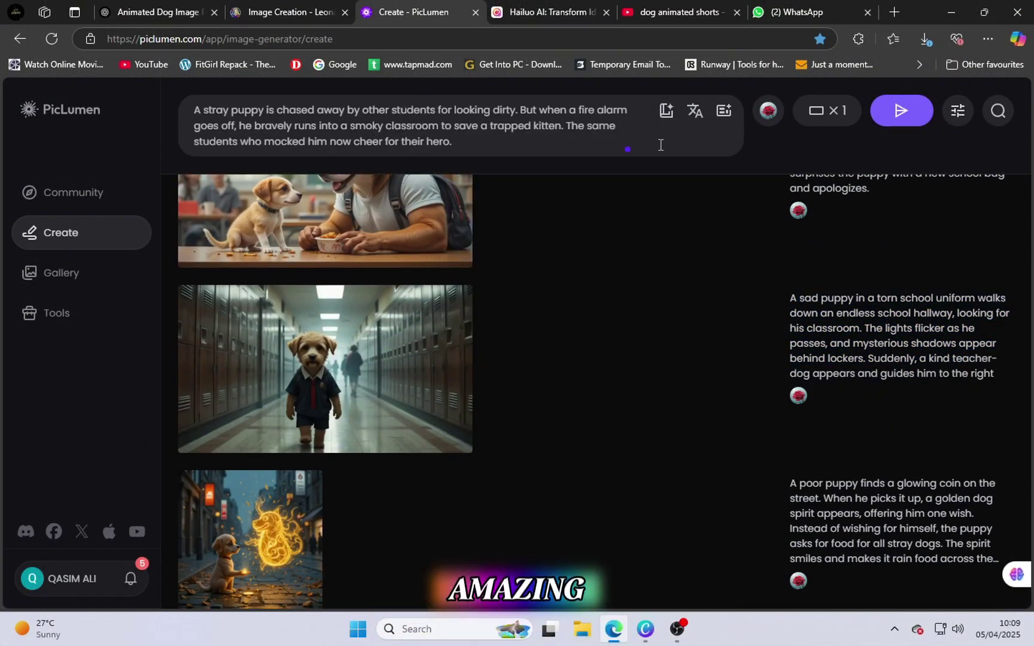
click(901, 111)
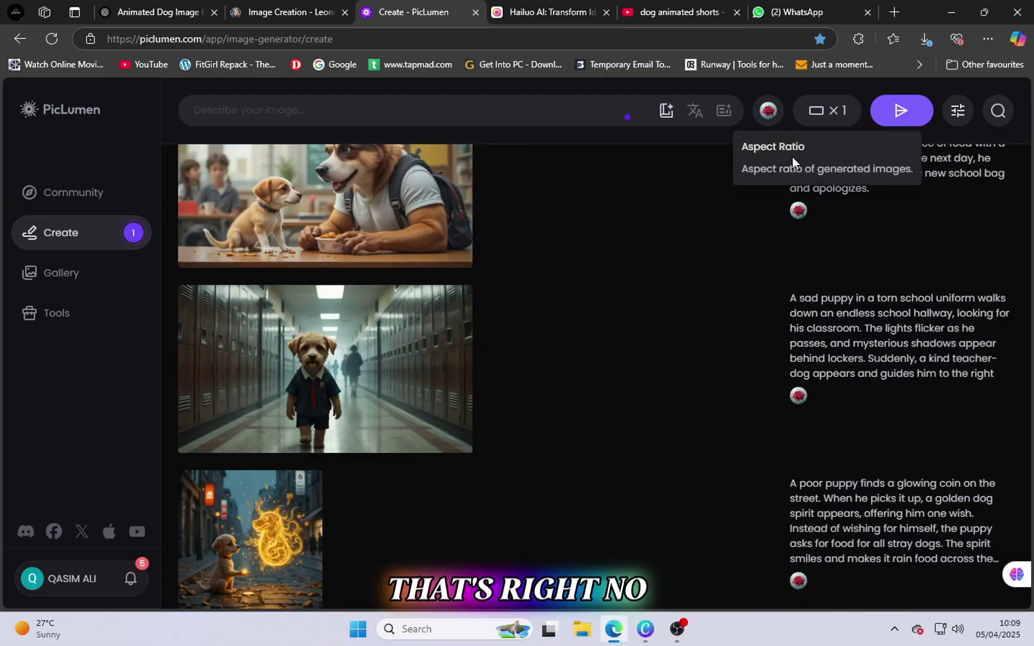
Check the available aspect ratios without changing them, and view the newly generated stray puppy classroom image at full size
click(828, 119)
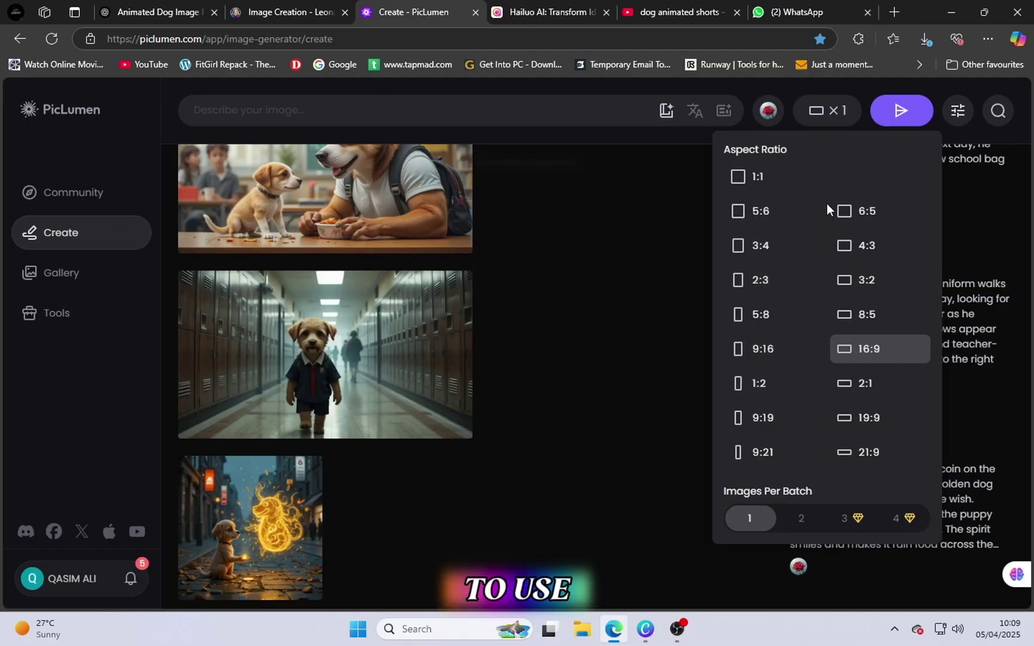
click(608, 294)
scroll(533, 299, up, 5)
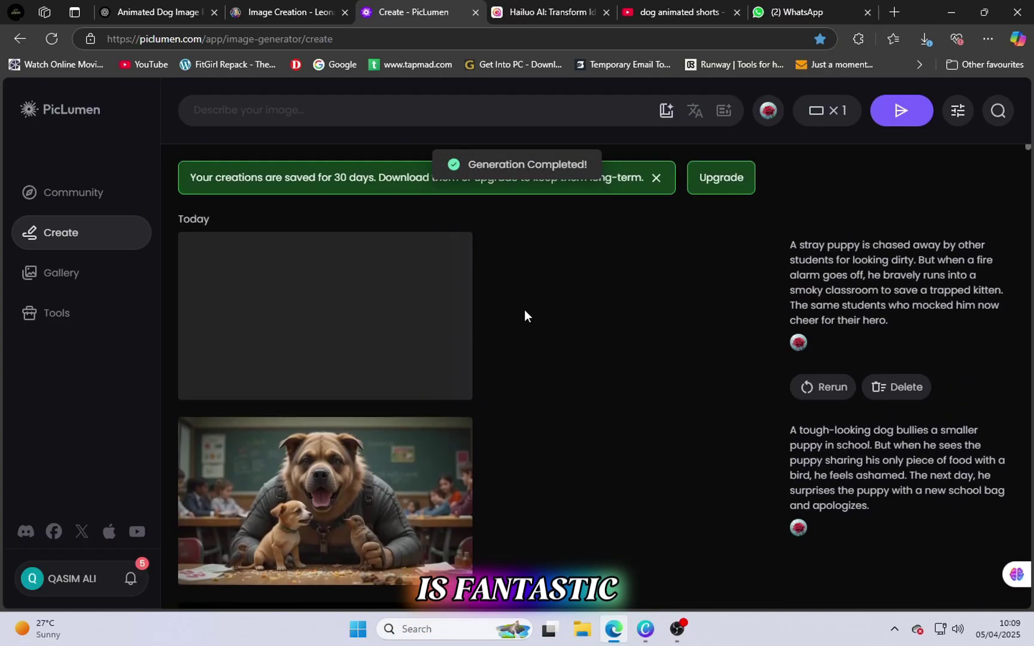
click(344, 334)
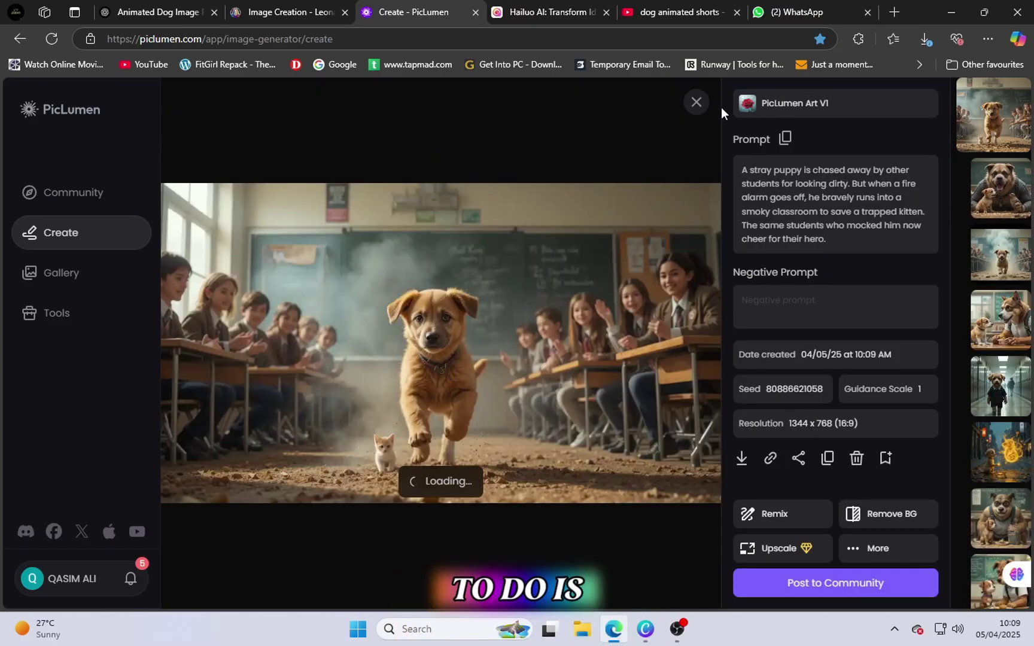
click(696, 102)
Return to the ChatGPT conversation and copy the "Dreams of a Stray Pup" prompt text
click(186, 12)
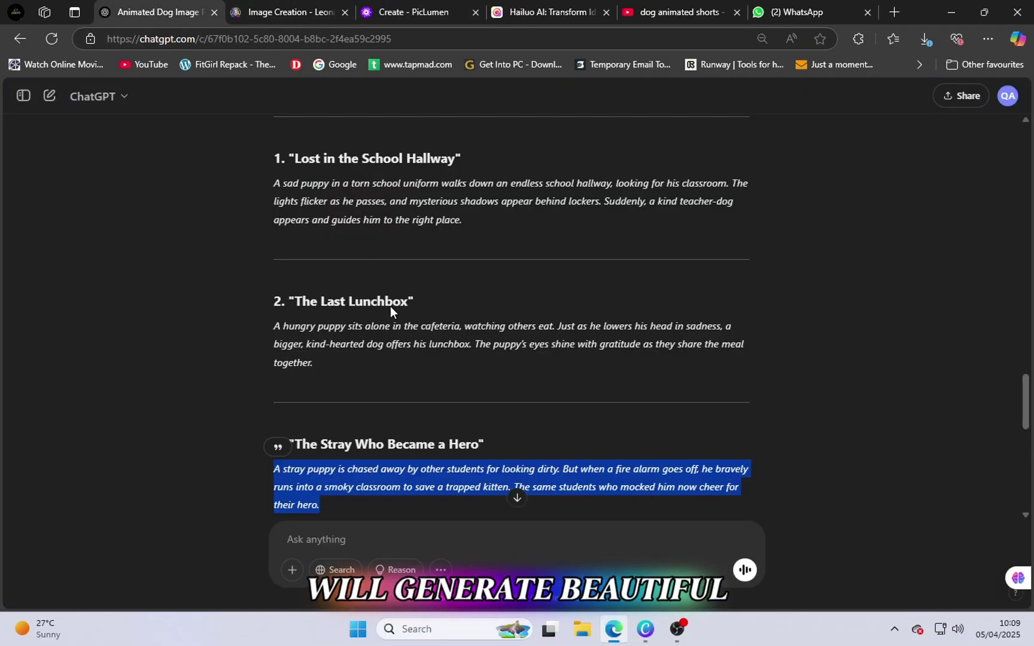
drag(285, 468, 405, 439)
right_click(370, 421)
click(404, 140)
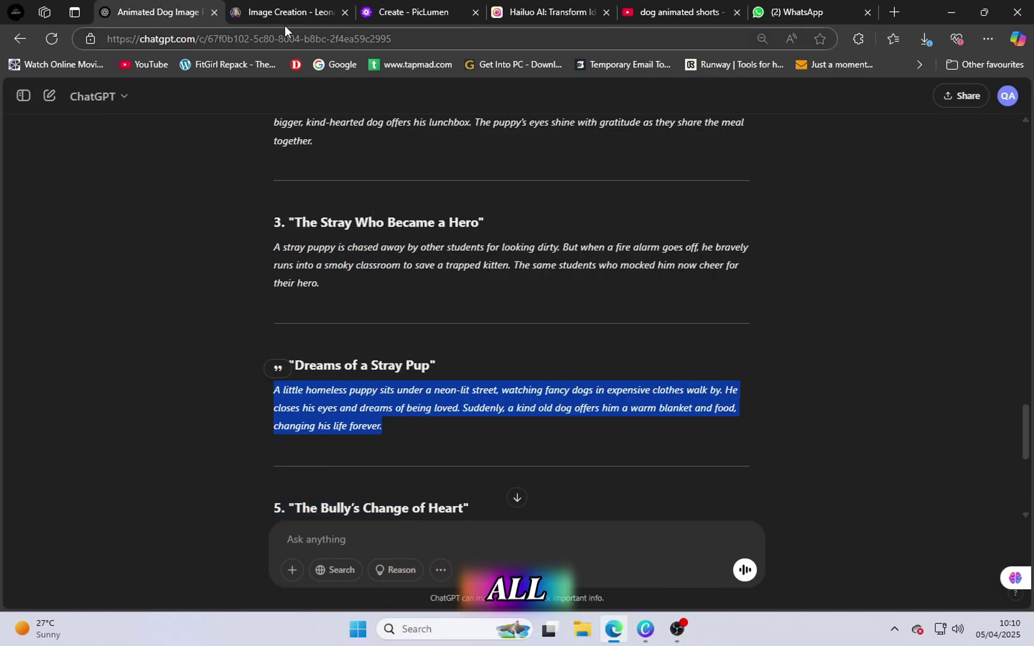
Switch to Leonardo.Ai and look through the previously generated puppy images, including the cafeteria and school hallway sets
click(377, 11)
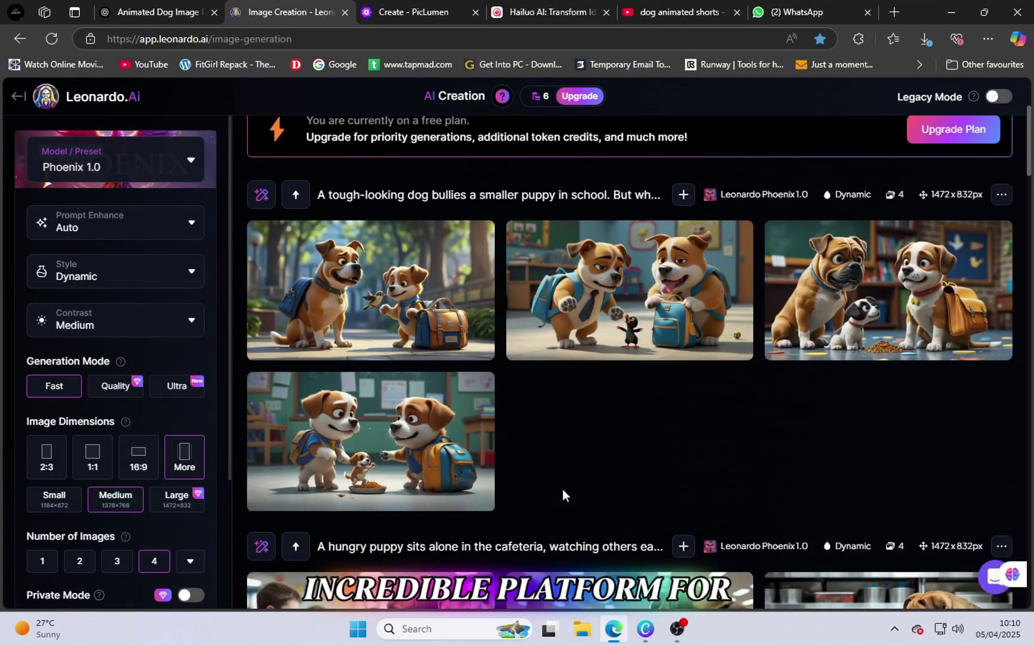
scroll(562, 487, down, 10)
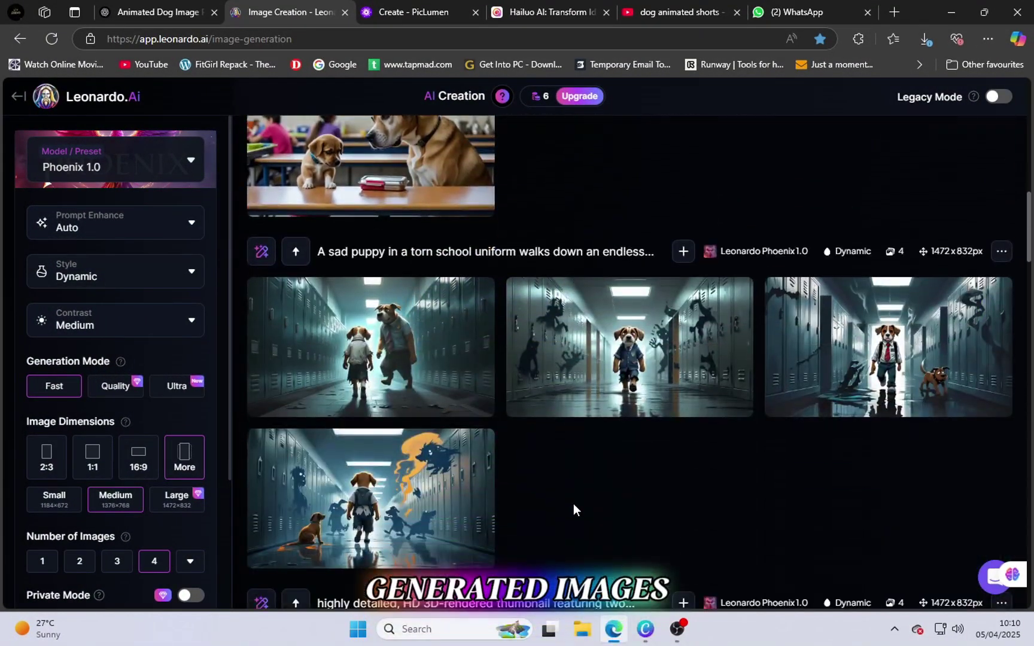
scroll(565, 492, down, 4)
scroll(370, 393, up, 5)
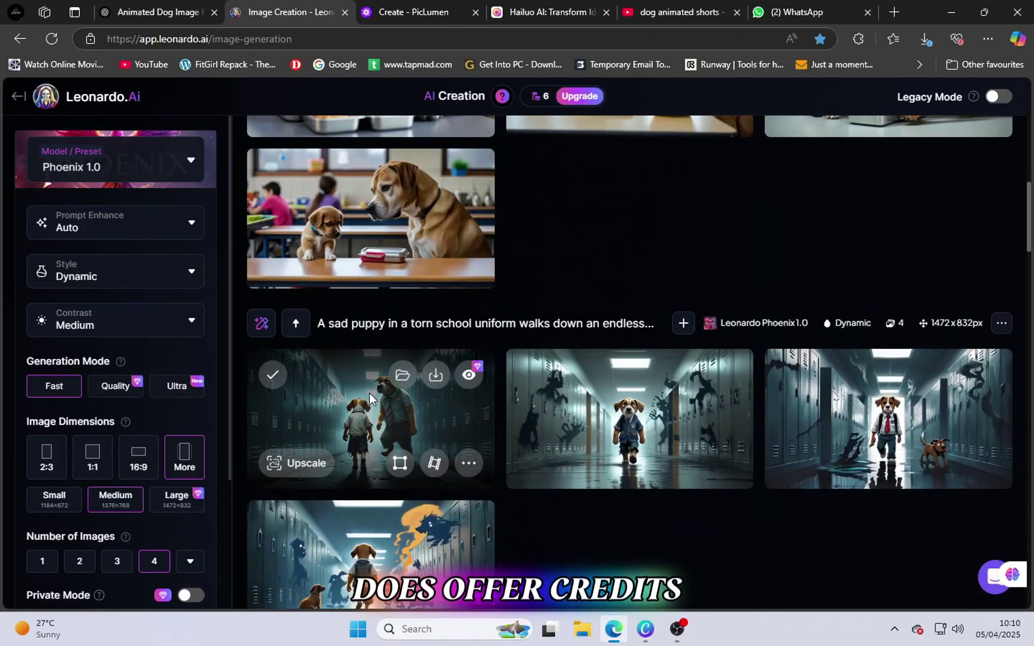
View the puppy images of the school locker hallway set at full size, one after another
click(369, 393)
click(926, 358)
click(926, 359)
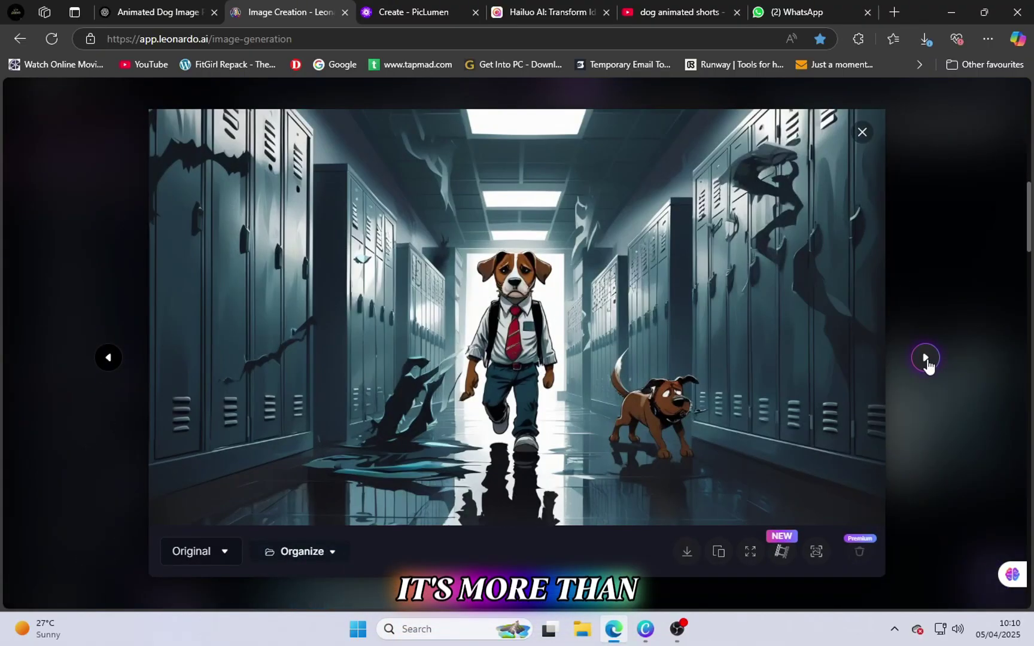
click(926, 359)
click(926, 359)
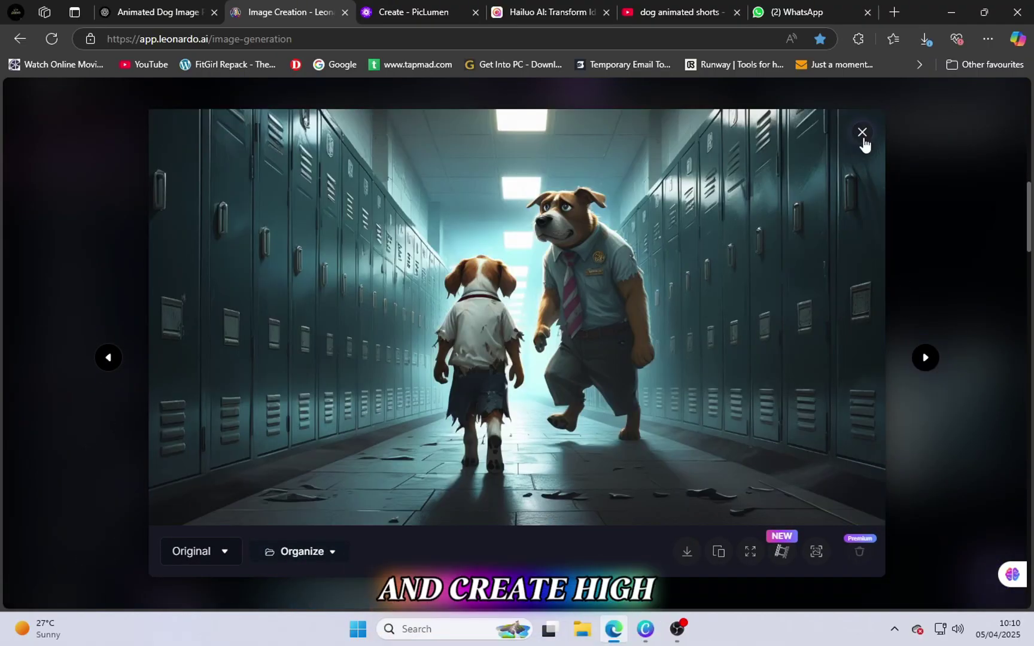
click(862, 136)
Go through the cafeteria lunch images of the puppy and the large dog at full size
click(407, 362)
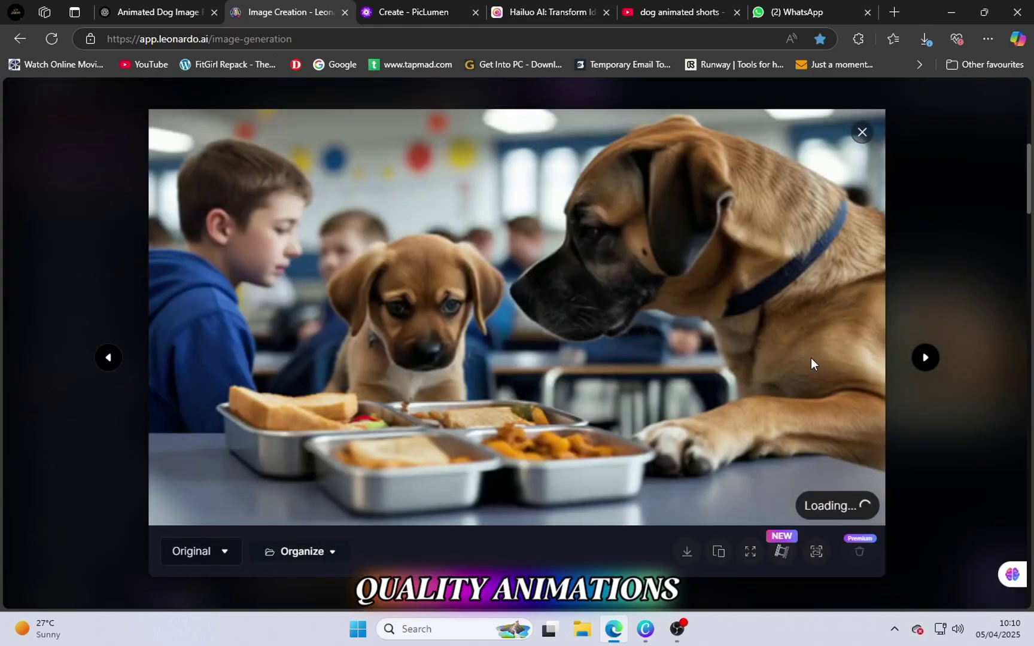
click(926, 359)
click(926, 359)
click(926, 359)
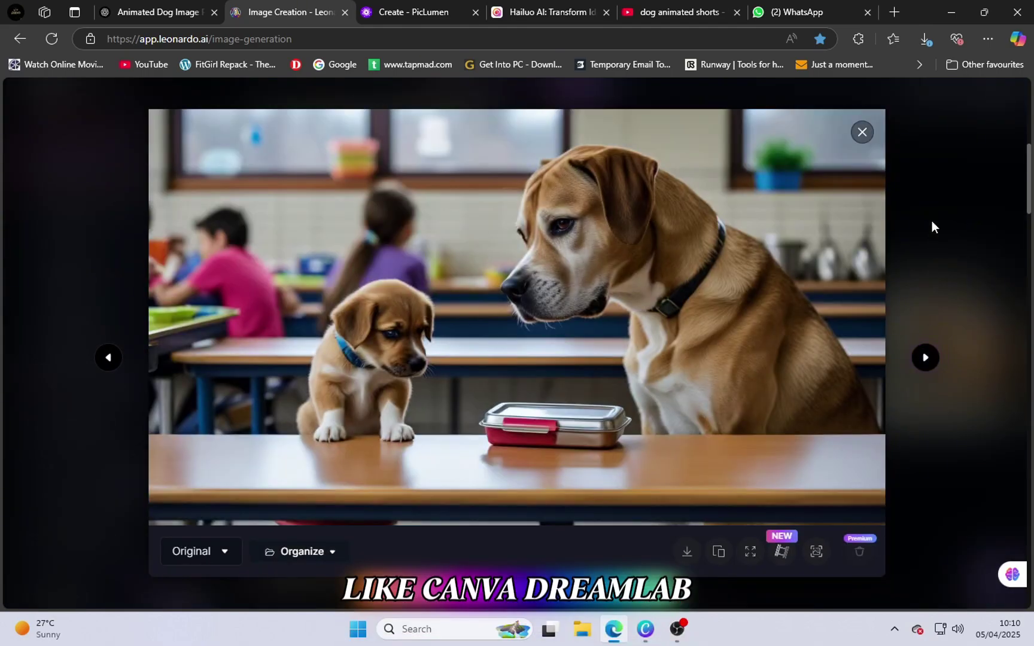
click(862, 137)
View the cartoon puppy images with school bags at full size, from the park scene to the classroom scene
scroll(392, 257, up, 2)
click(371, 219)
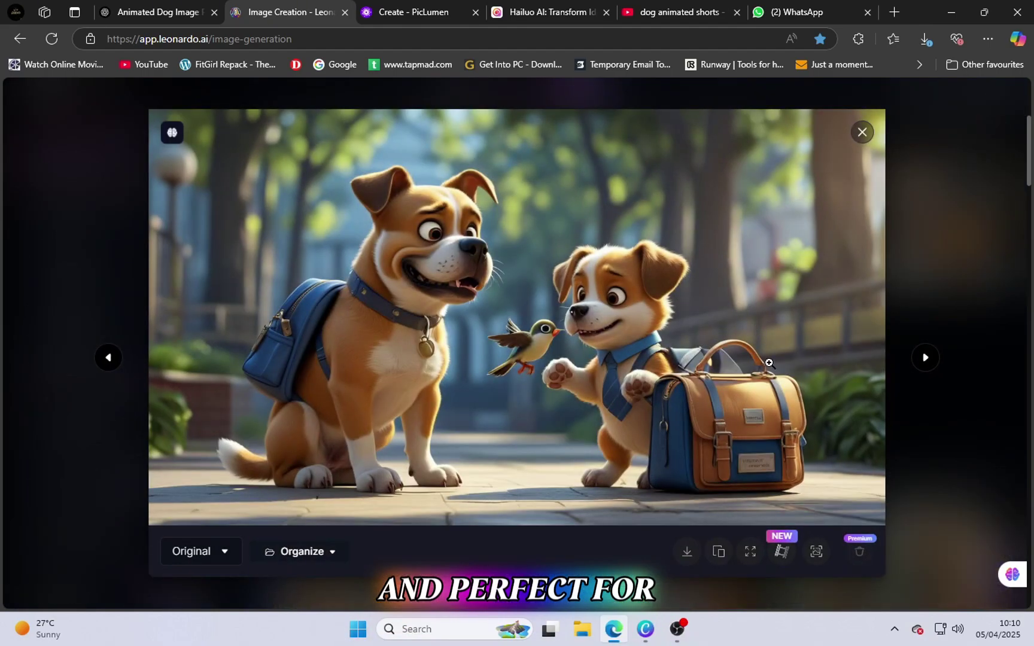
click(926, 358)
click(926, 358)
click(926, 358)
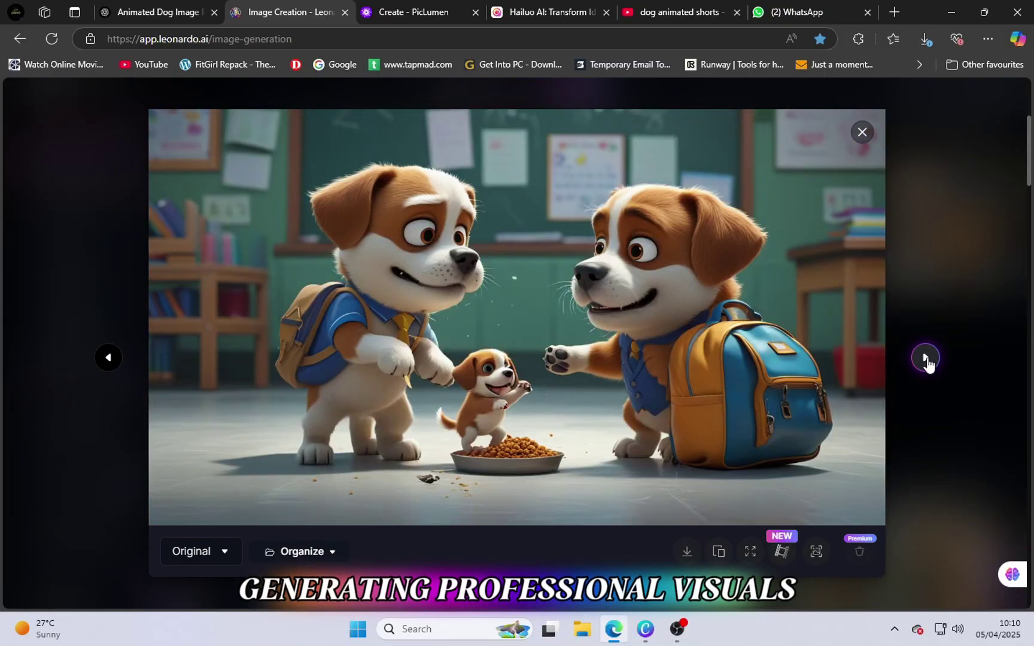
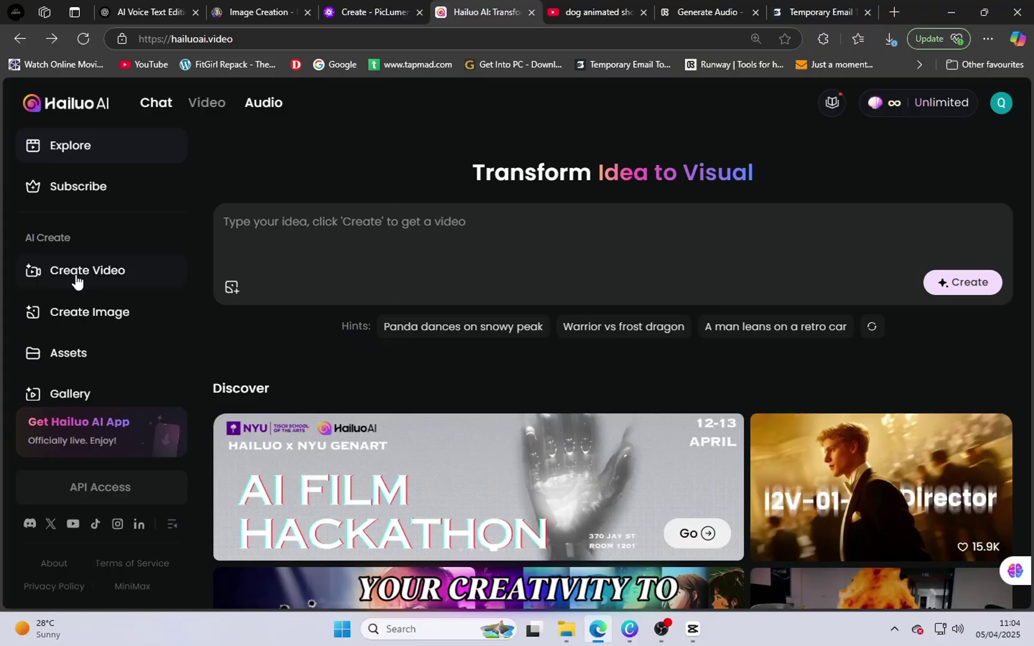
Open the image-to-video creator and replace the loaded classroom image with image 1 from the dog shorts folder
click(77, 282)
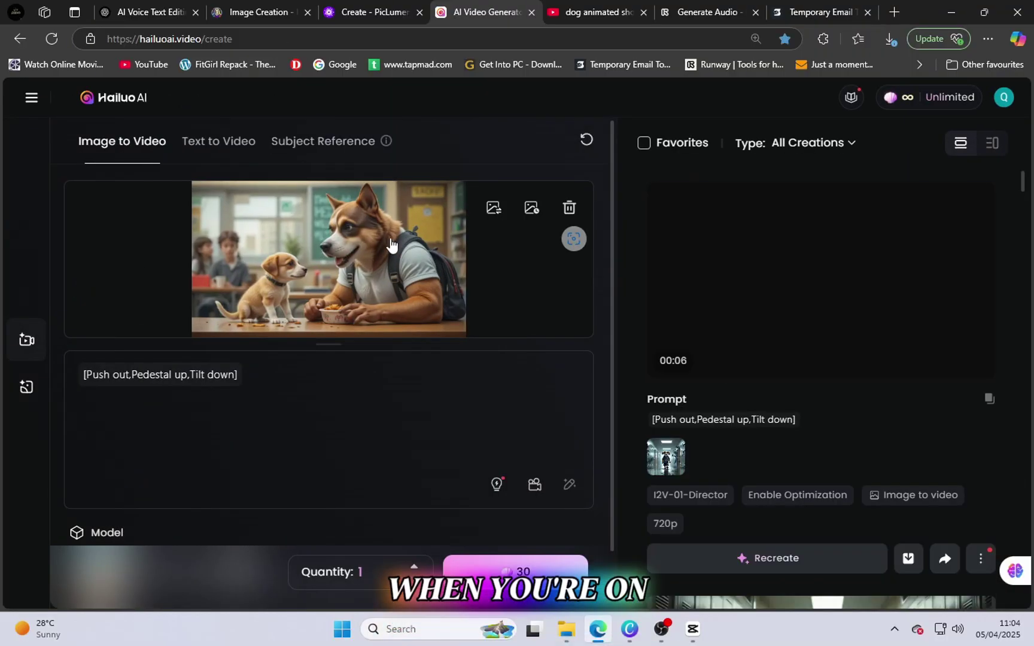
click(569, 209)
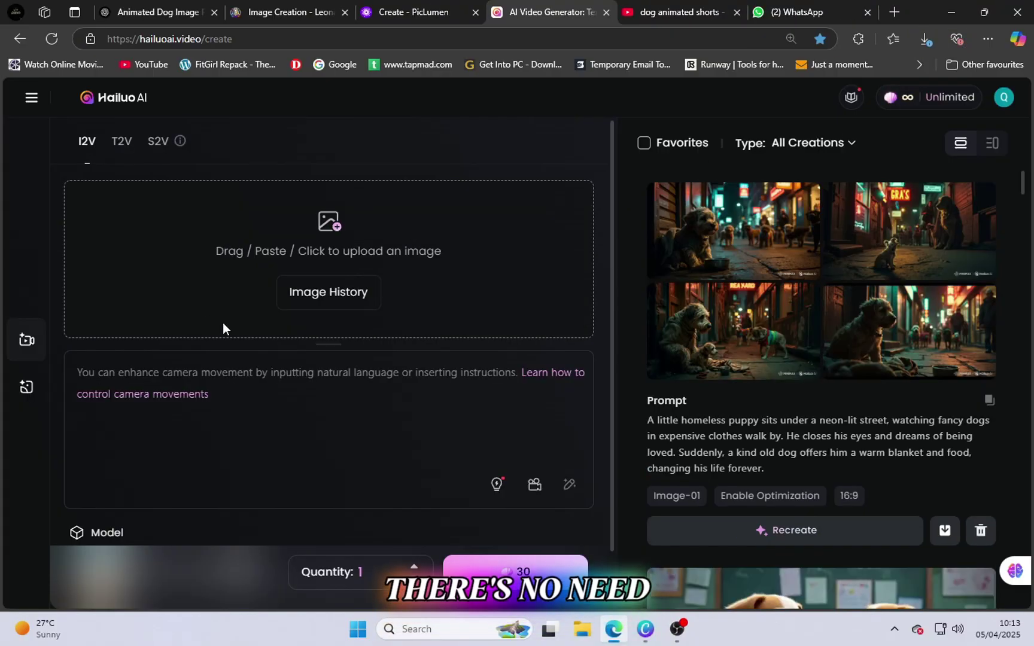
click(248, 333)
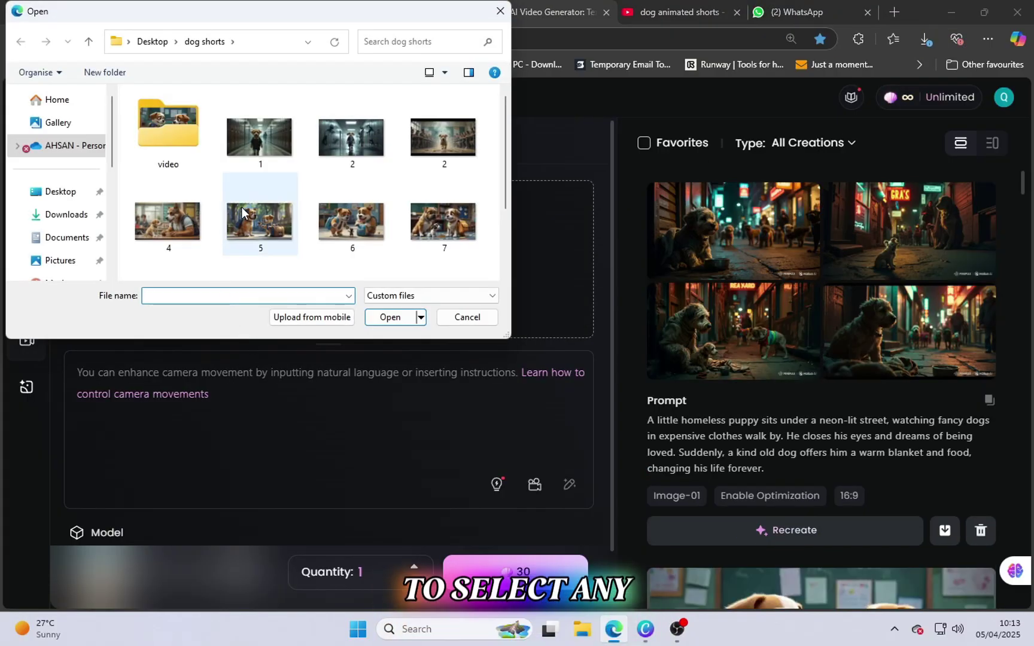
double_click(257, 149)
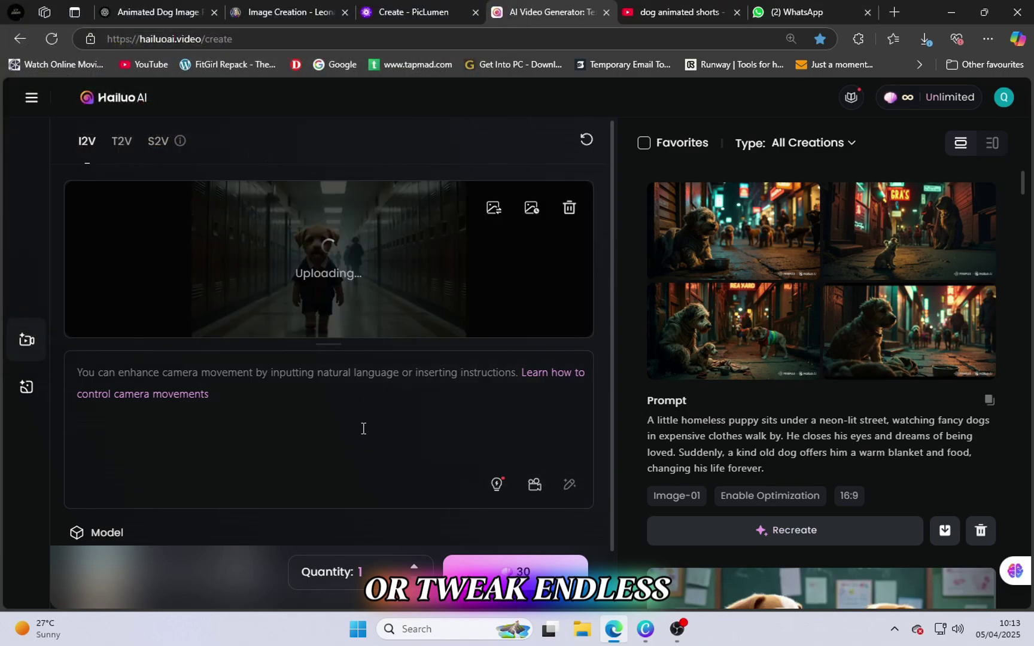
Generate the hallway puppy video with the I2V-01-Director model and play back the result
scroll(484, 538, down, 1)
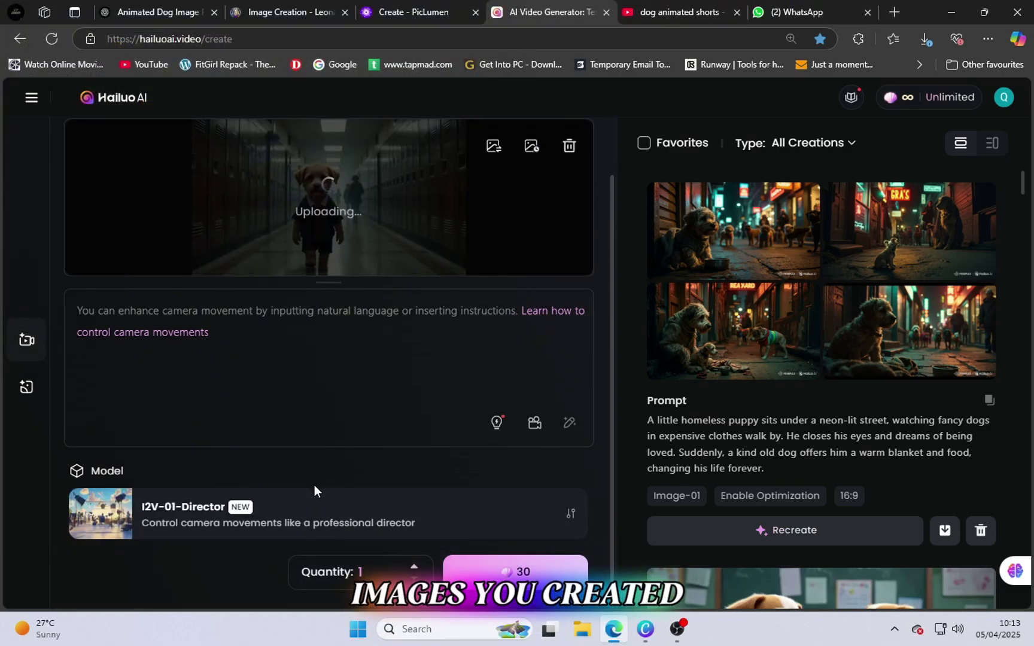
click(427, 492)
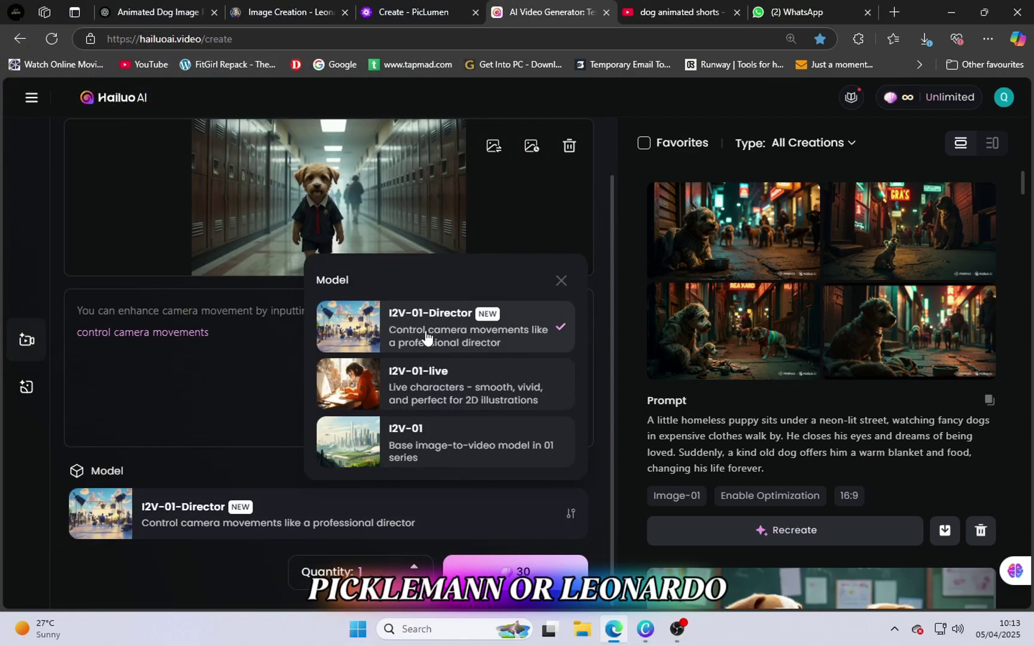
click(435, 338)
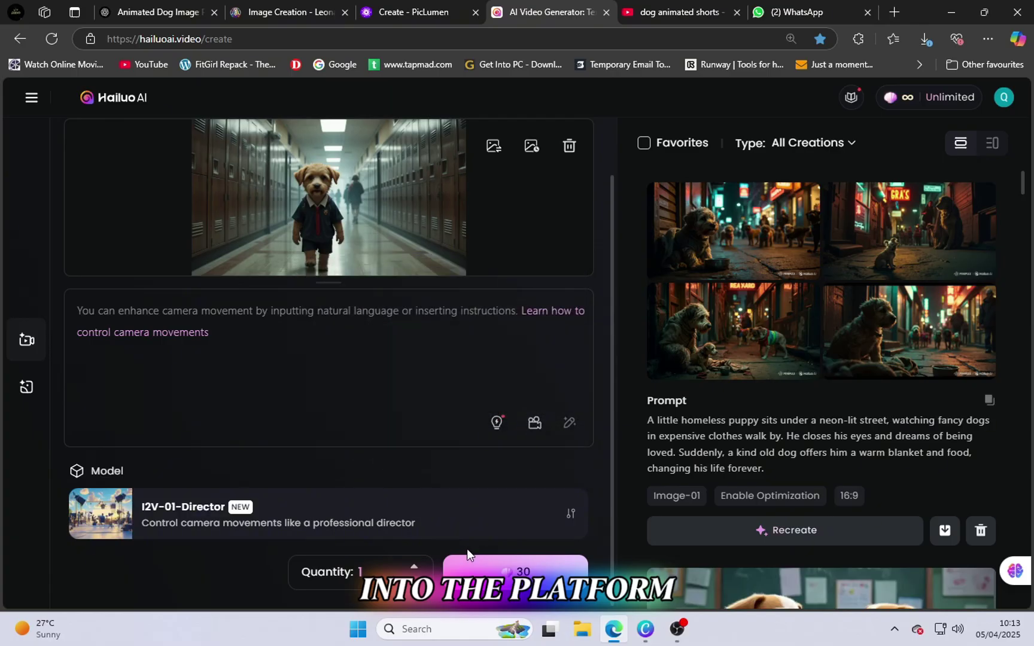
click(486, 572)
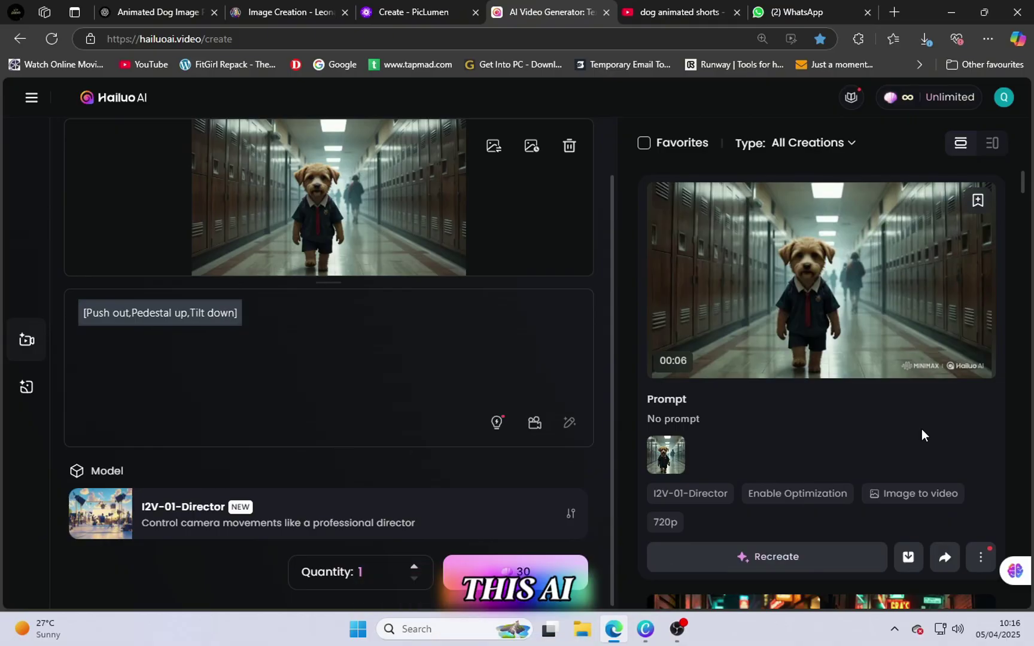
click(802, 304)
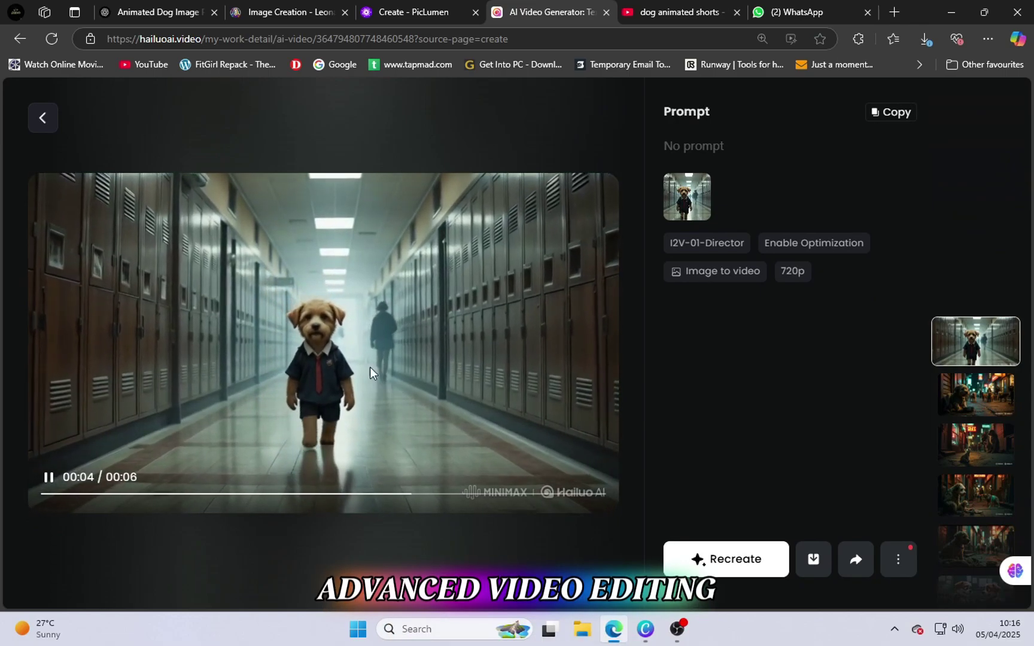
click(45, 119)
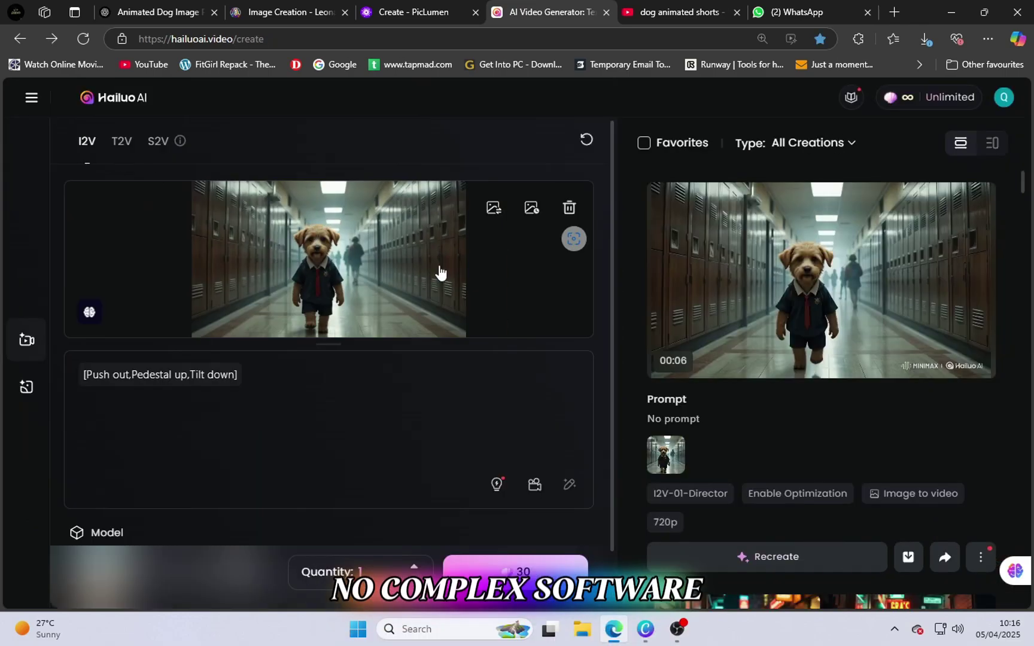
Replace the source image with the shadowy hallway image 2 and generate a video using the "Push out,Pedestal up,Tilt down" camera movement
click(494, 209)
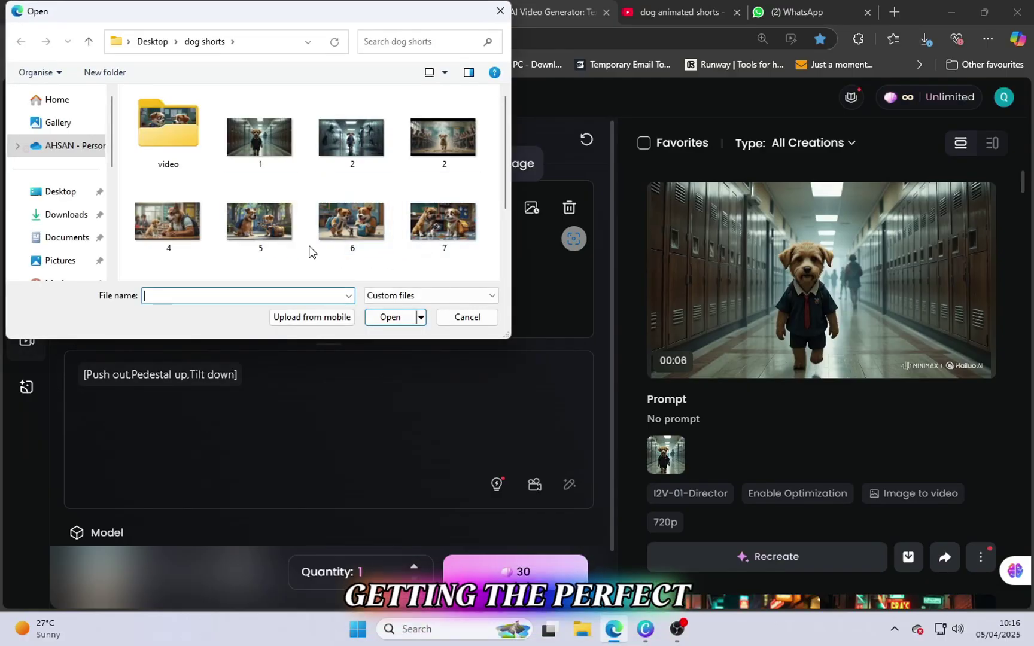
double_click(347, 146)
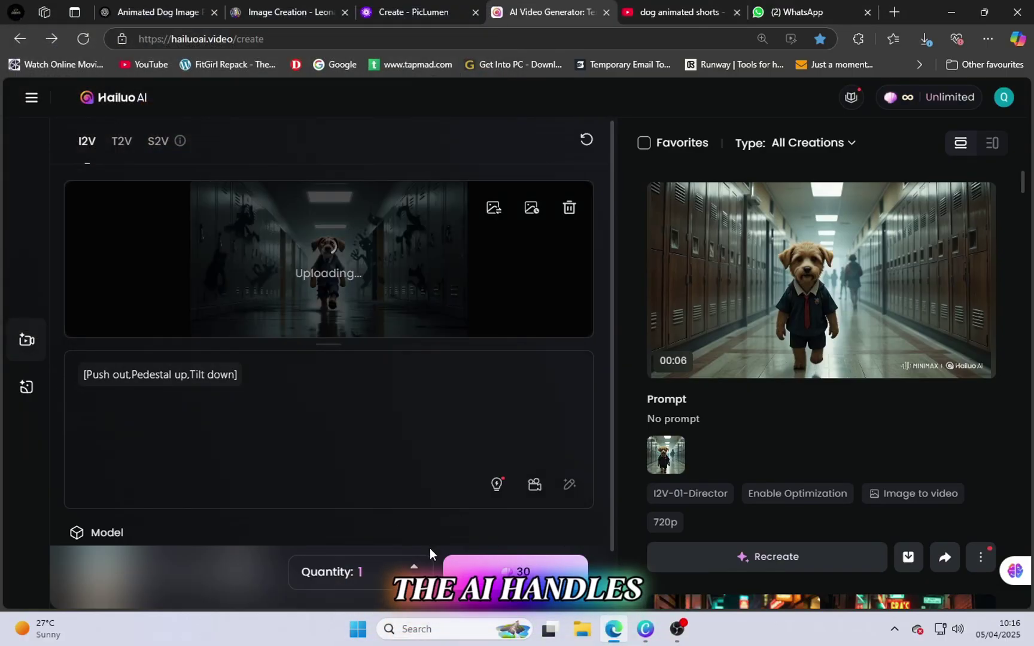
click(497, 567)
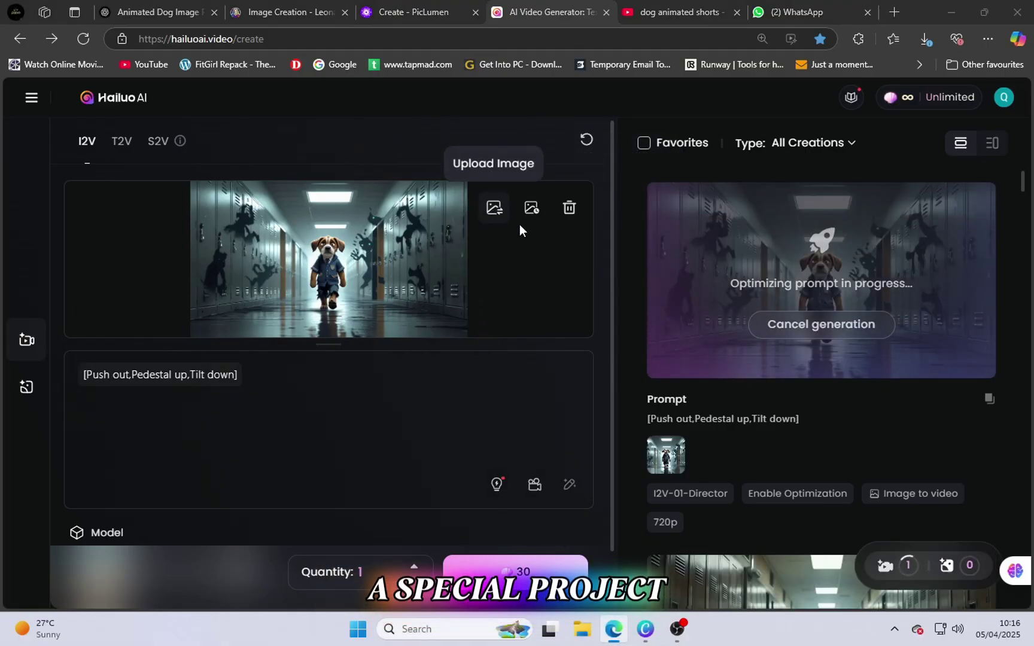
Replace the source image with image 4 from the dog shorts folder, showing the classroom puppy and the large dog
click(495, 207)
click(436, 140)
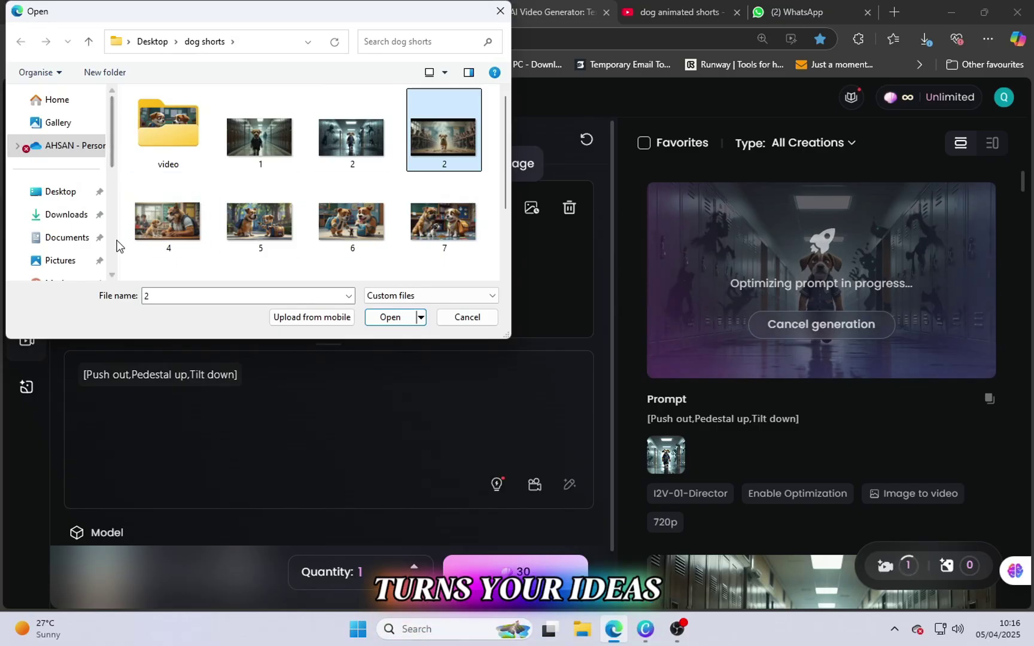
double_click(166, 226)
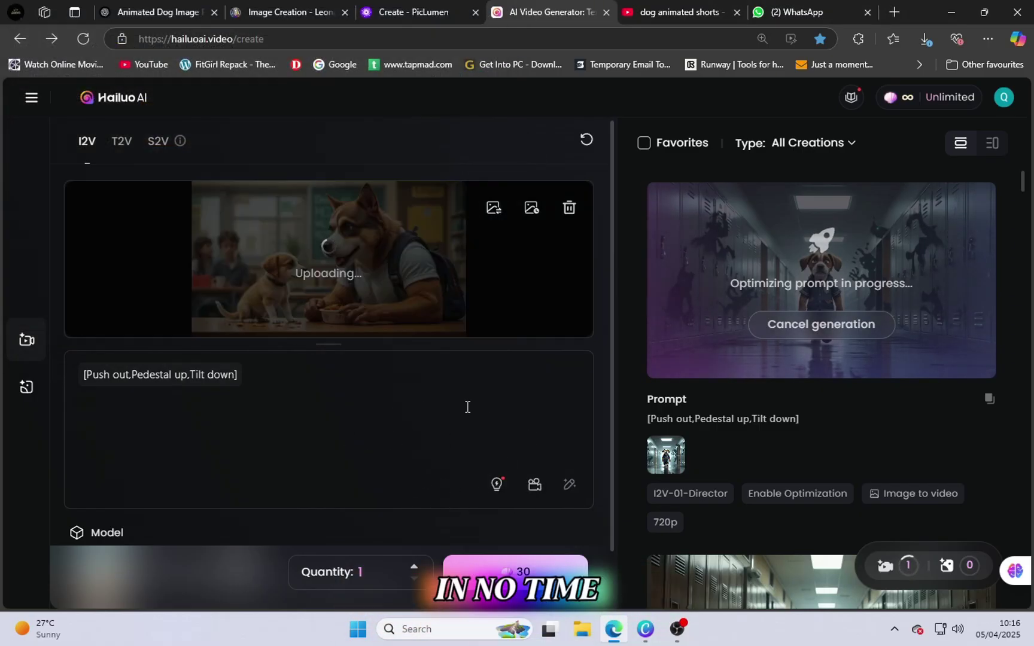
scroll(468, 407, down, 1)
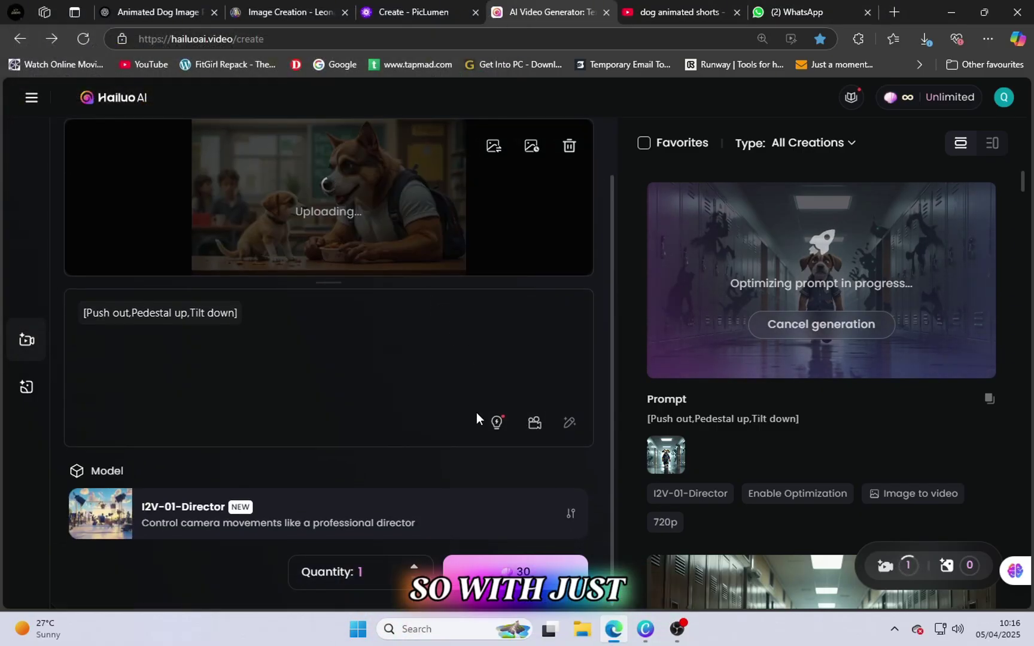
scroll(477, 412, up, 1)
Find the earlier classroom video of two puppies with backpacks in the creations list and play it
scroll(712, 401, down, 4)
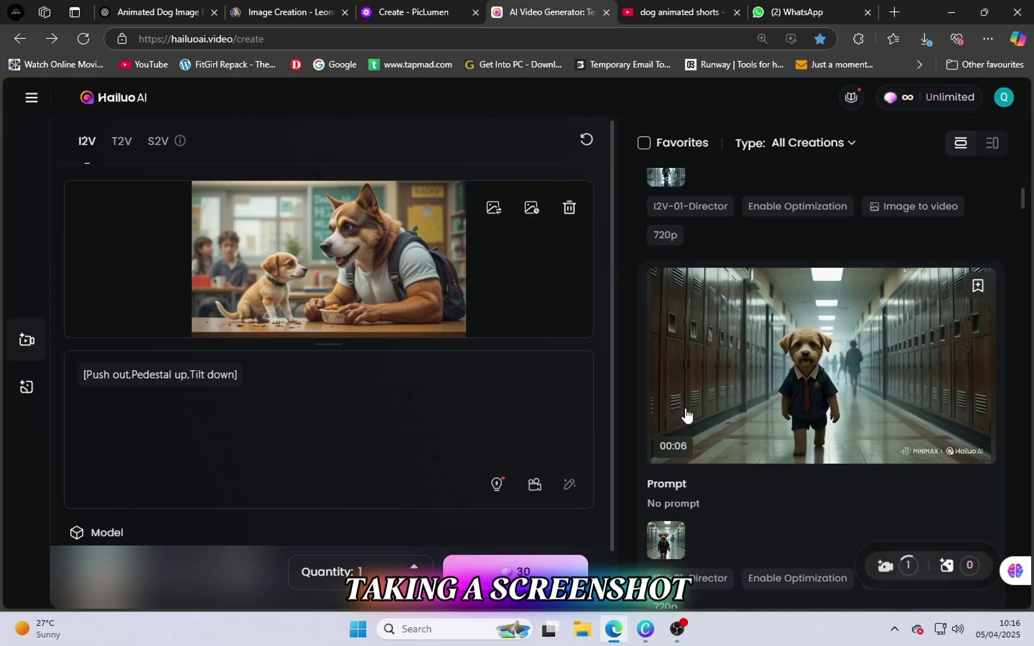
scroll(751, 434, down, 15)
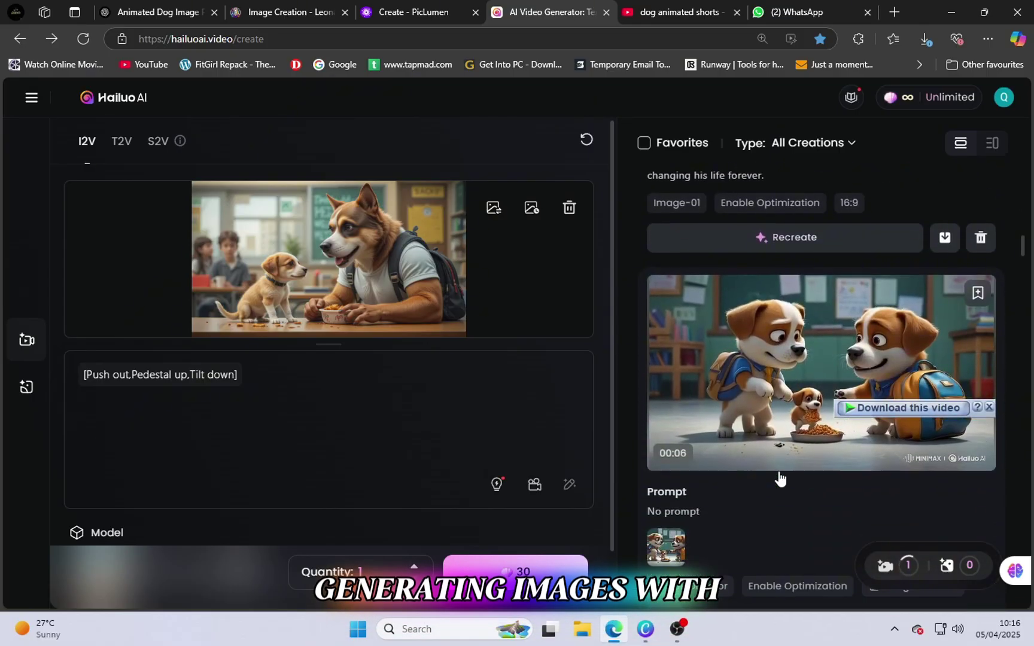
click(771, 377)
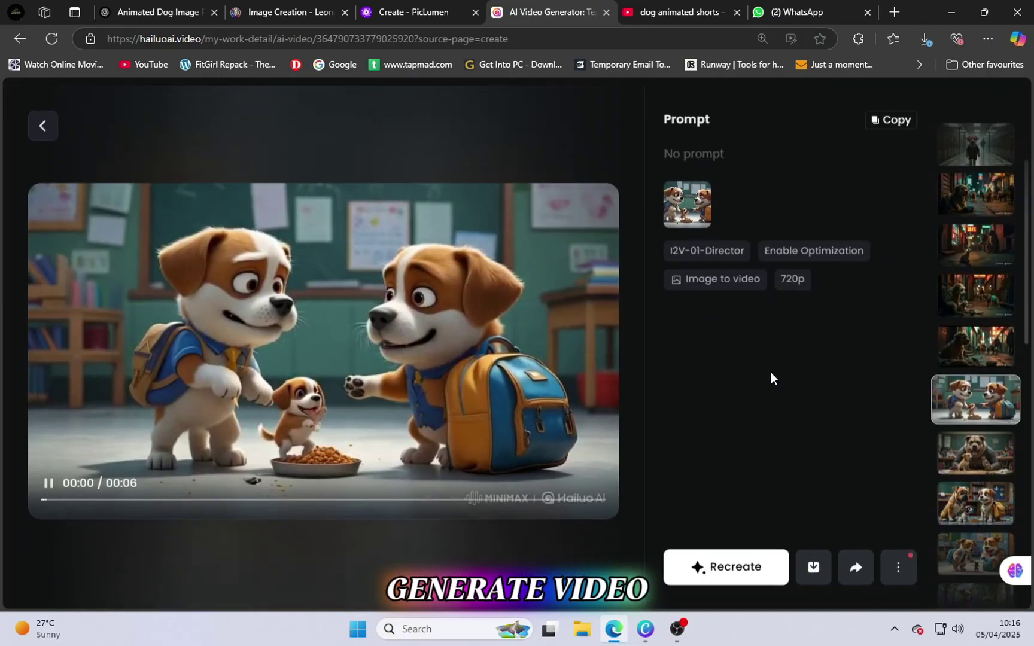
click(42, 125)
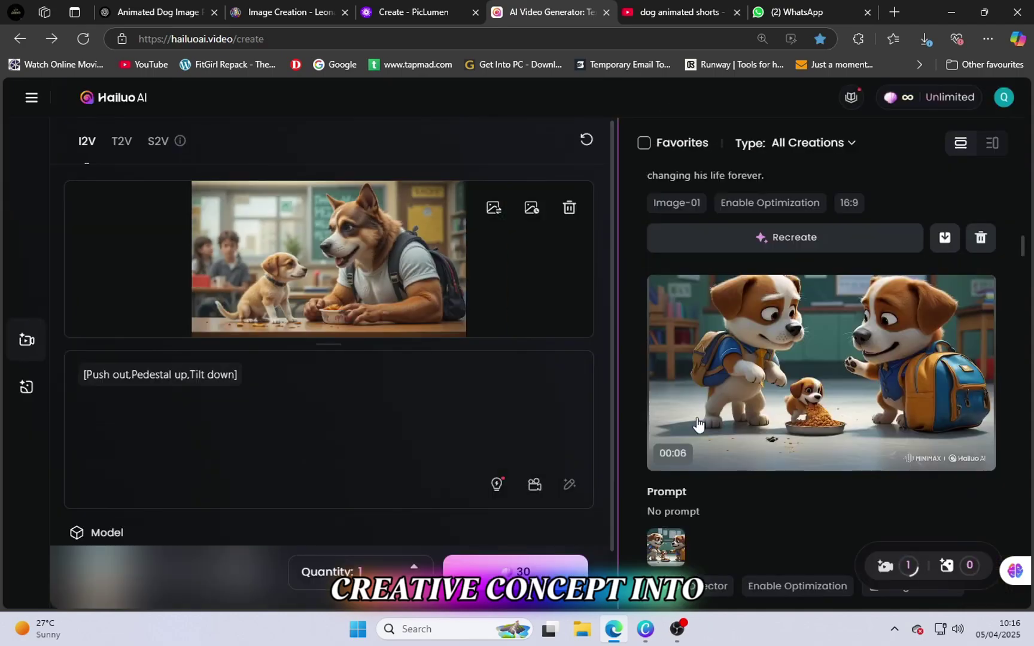
Play the earlier videos of the big classroom dog with a puppy and of the dogs beside the orange school bag
scroll(697, 424, down, 5)
click(773, 487)
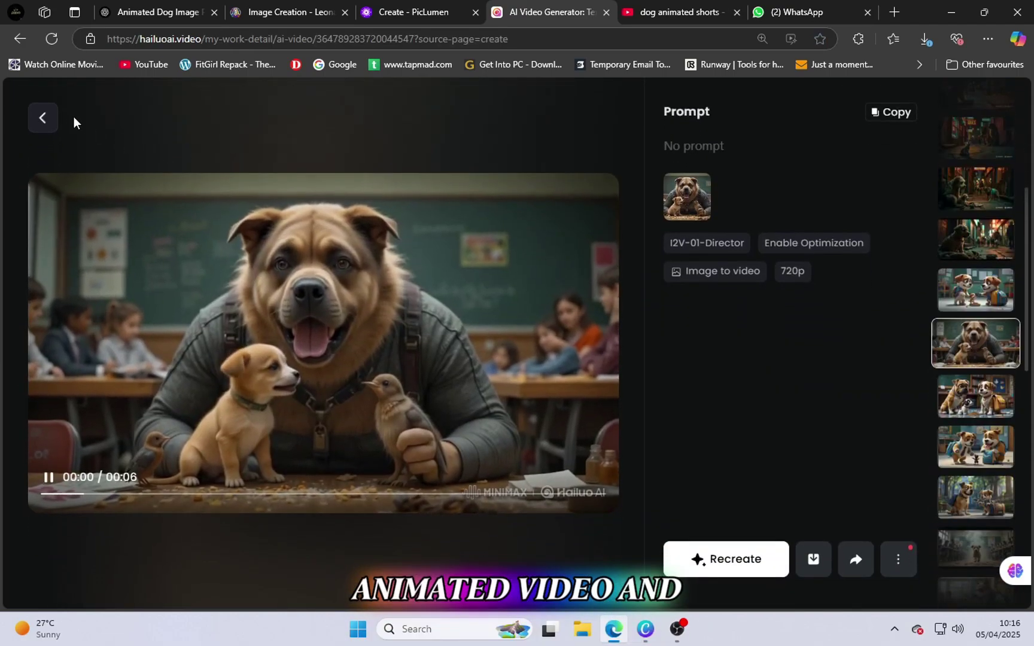
click(44, 118)
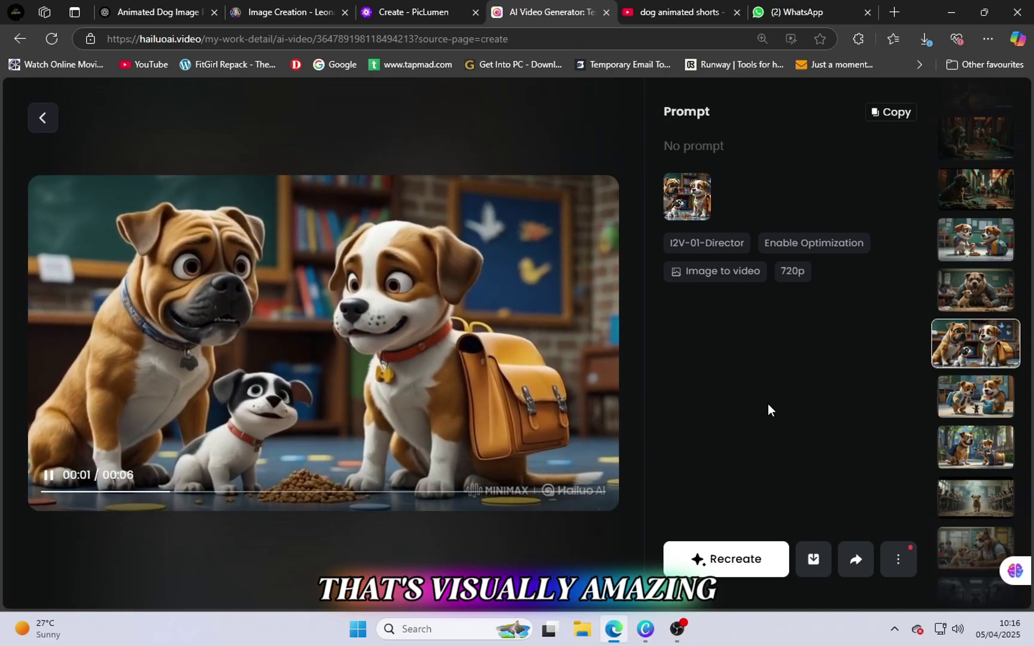
key(alt+Left)
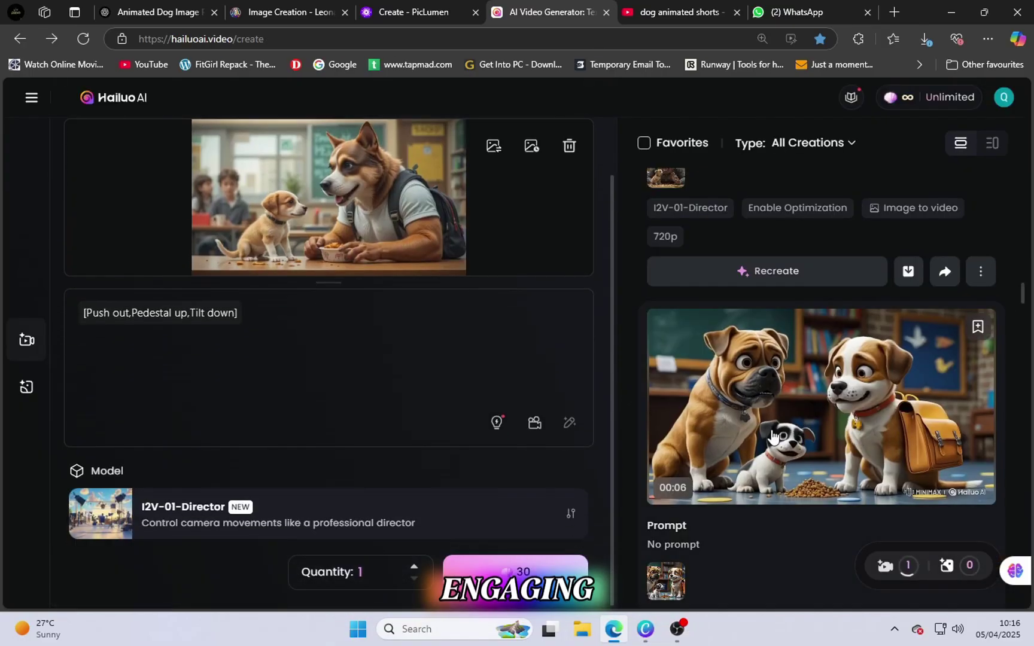
Open the park video of two dogs with a bird, start its watermarked download, and return to the creations list
scroll(856, 468, down, 5)
click(793, 486)
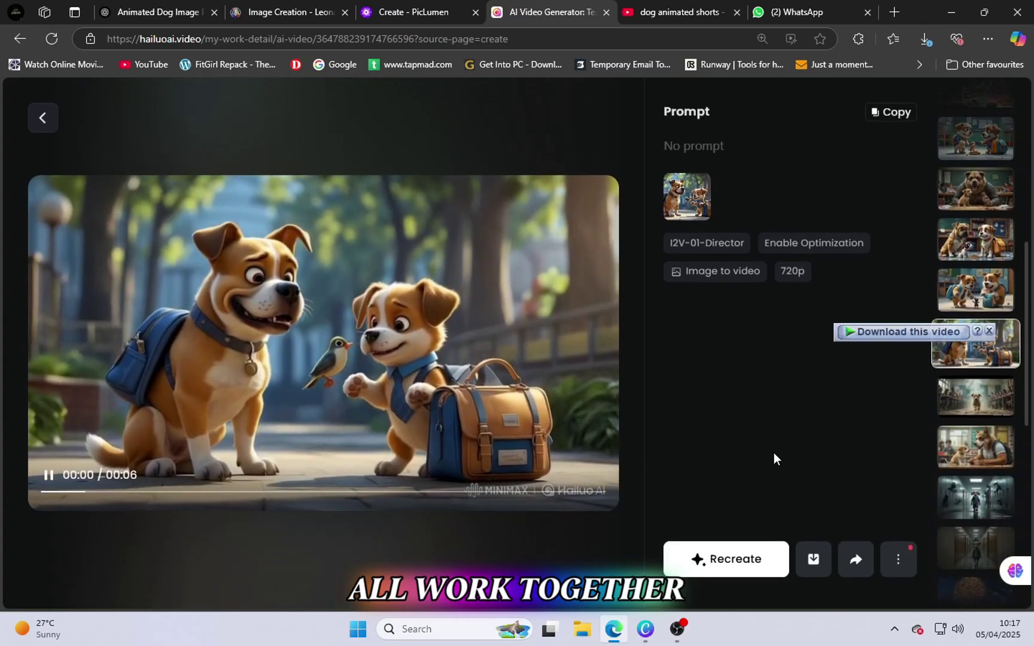
click(812, 559)
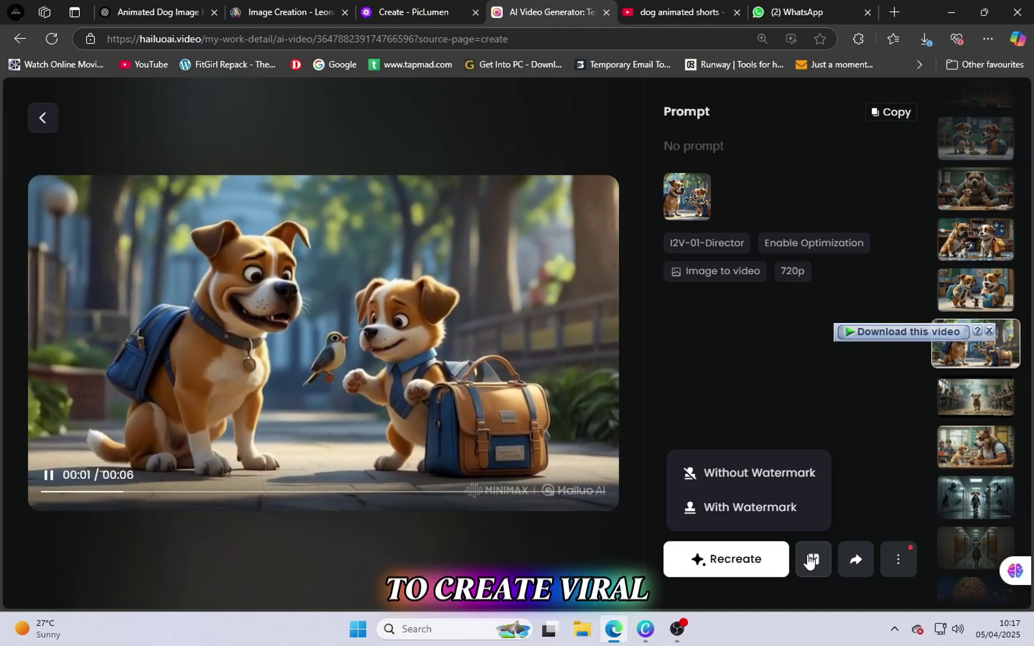
click(784, 508)
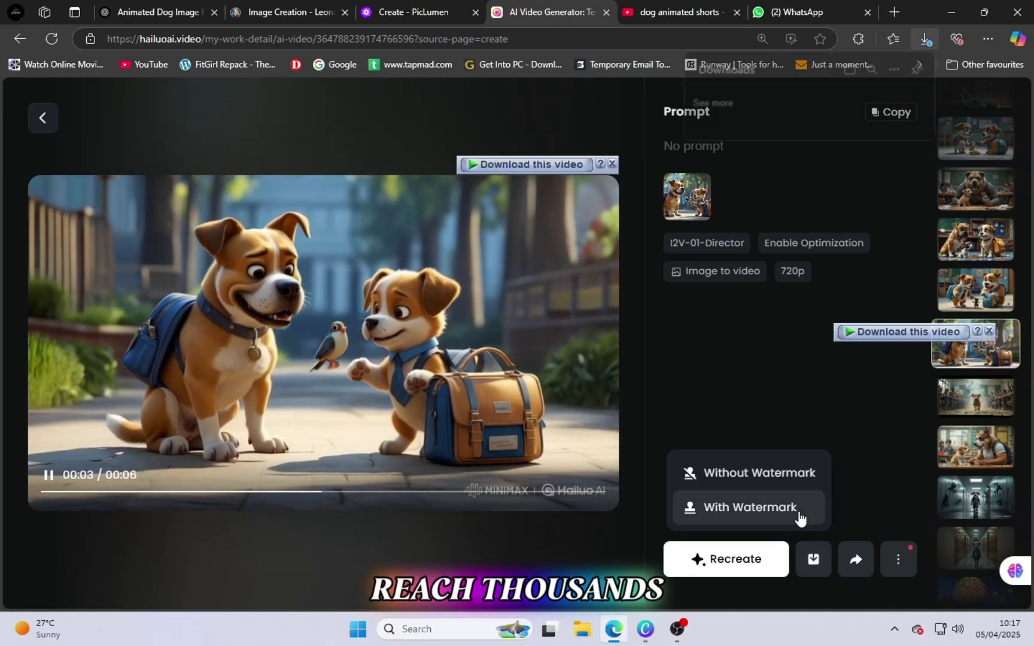
click(723, 478)
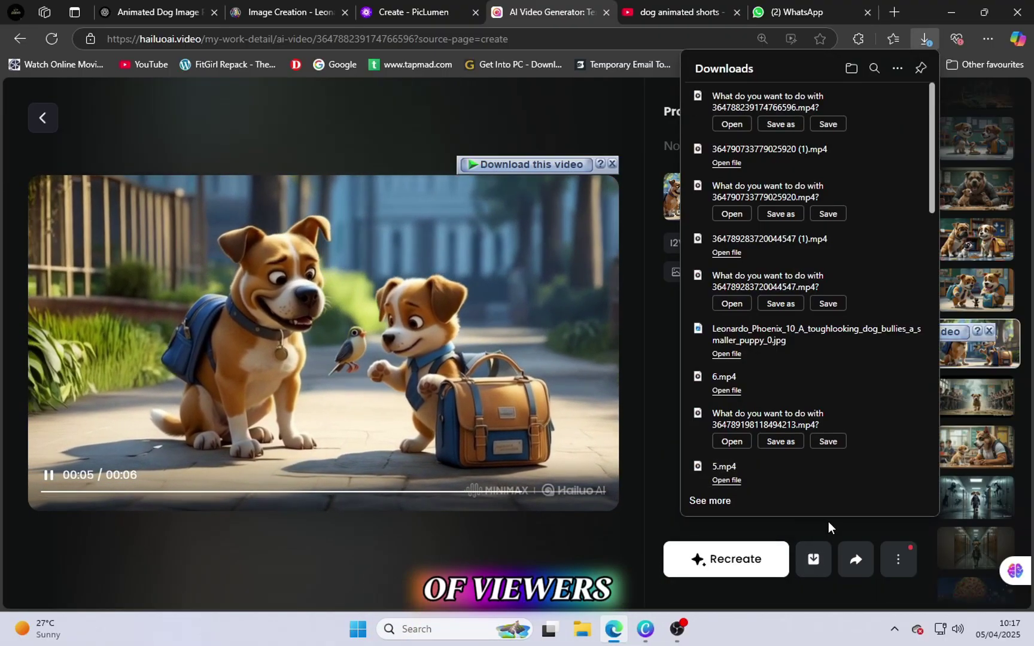
click(40, 116)
scroll(745, 444, down, 6)
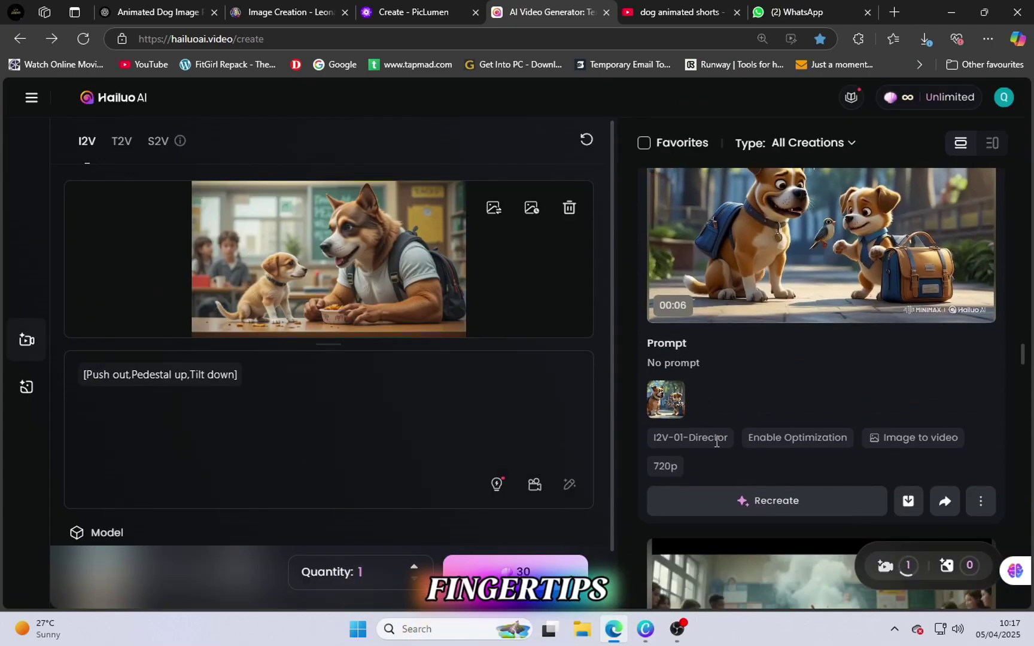
click(770, 443)
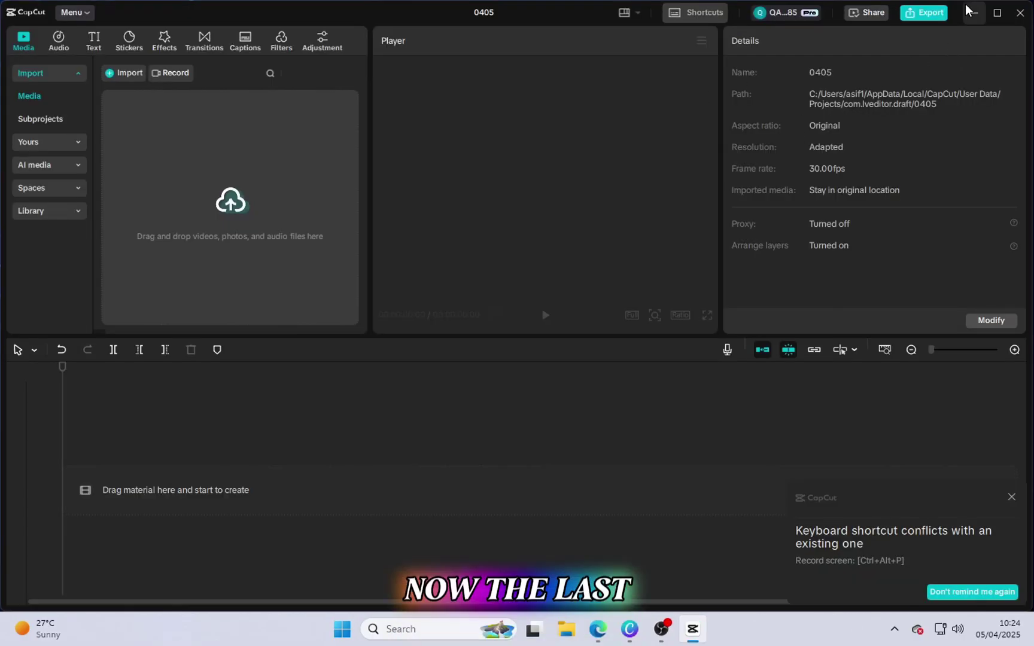
Place all clips from the video folder inside dog shorts on the empty CapCut timeline and preview the opening seconds
click(971, 12)
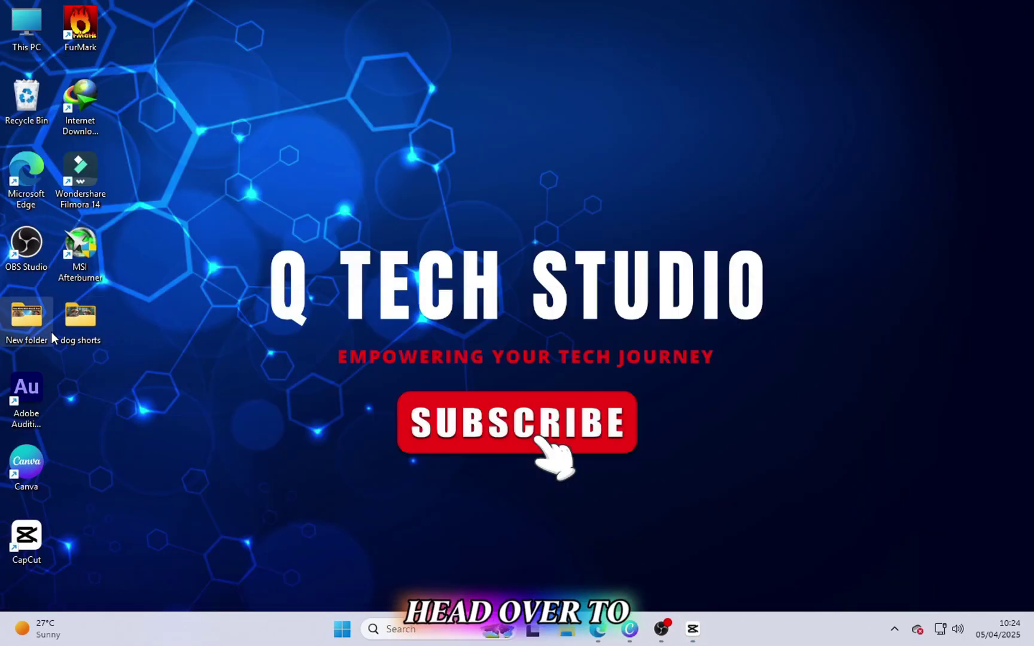
double_click(79, 322)
double_click(257, 252)
click(330, 254)
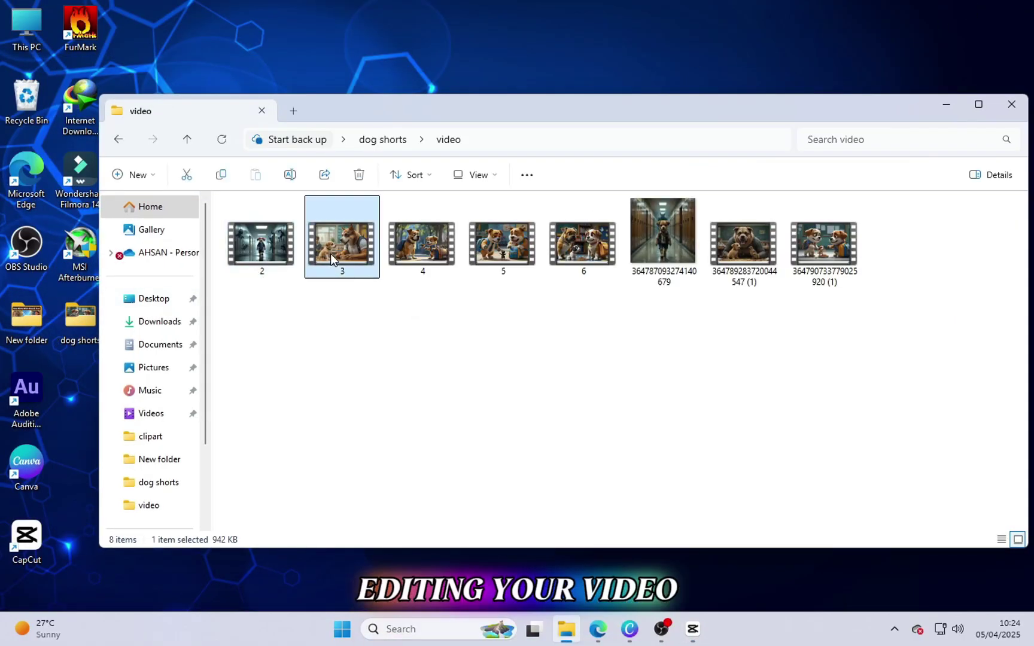
key(ctrl+a)
drag(331, 254, 346, 492)
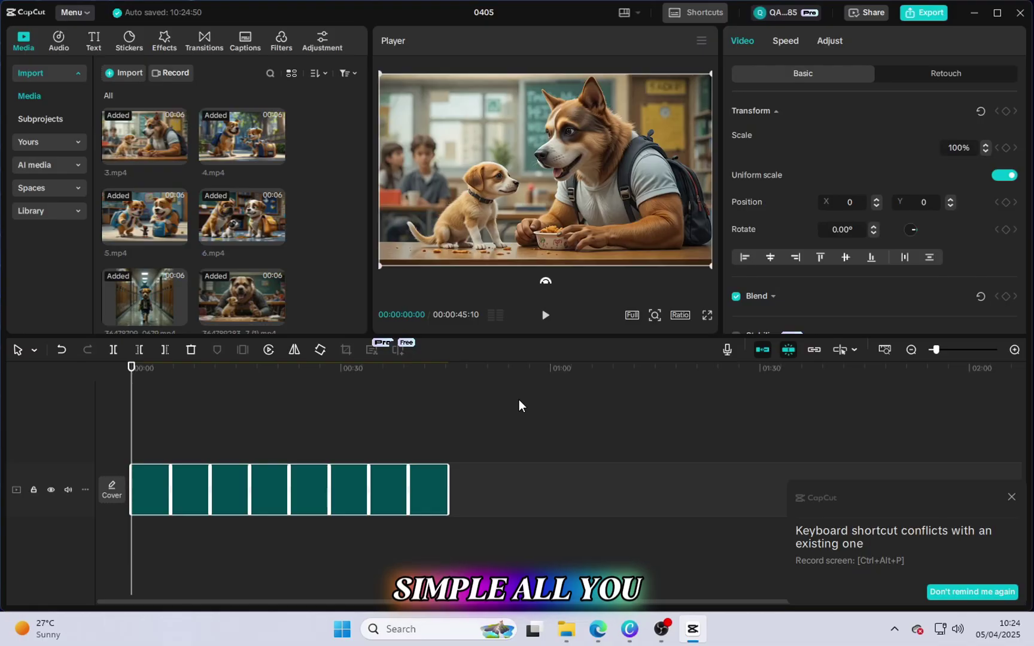
click(543, 316)
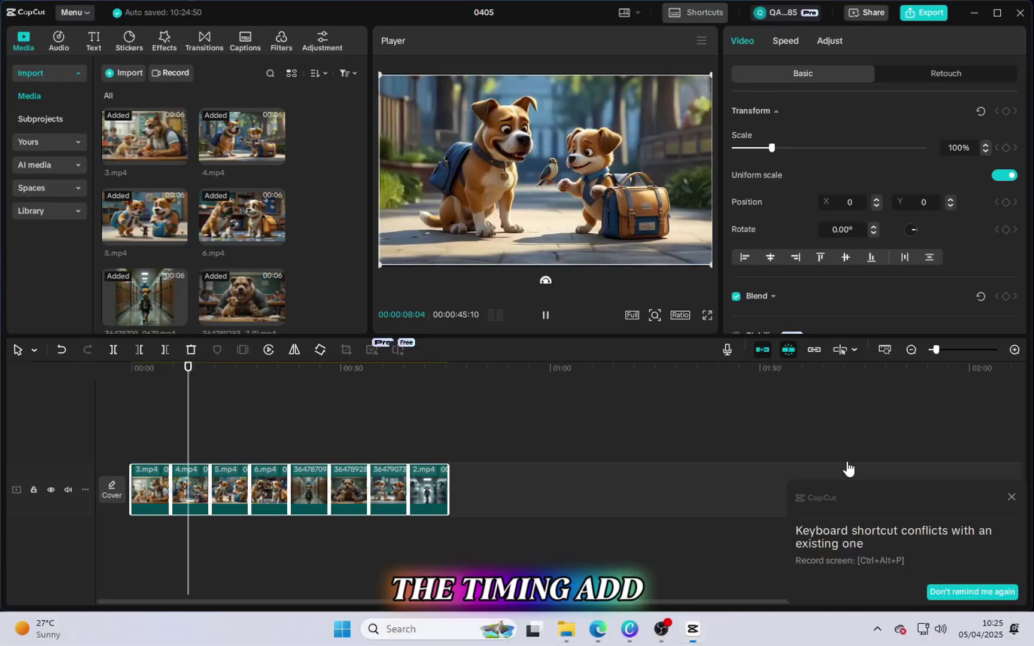
click(553, 314)
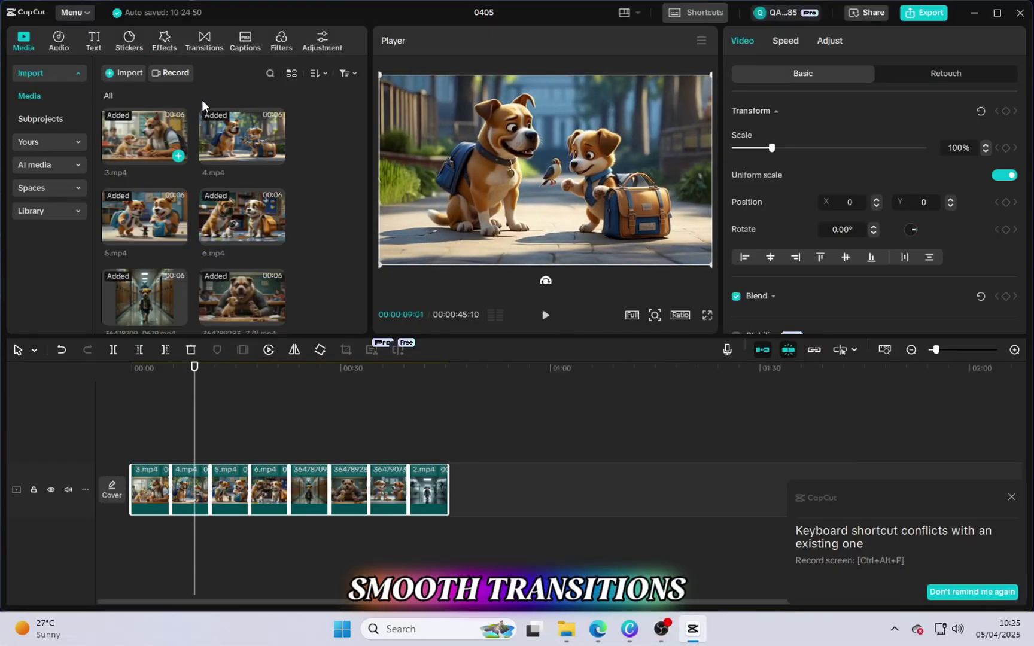
Add the Twinkle Zoom transition at every cut between the eight clips on the timeline
click(194, 48)
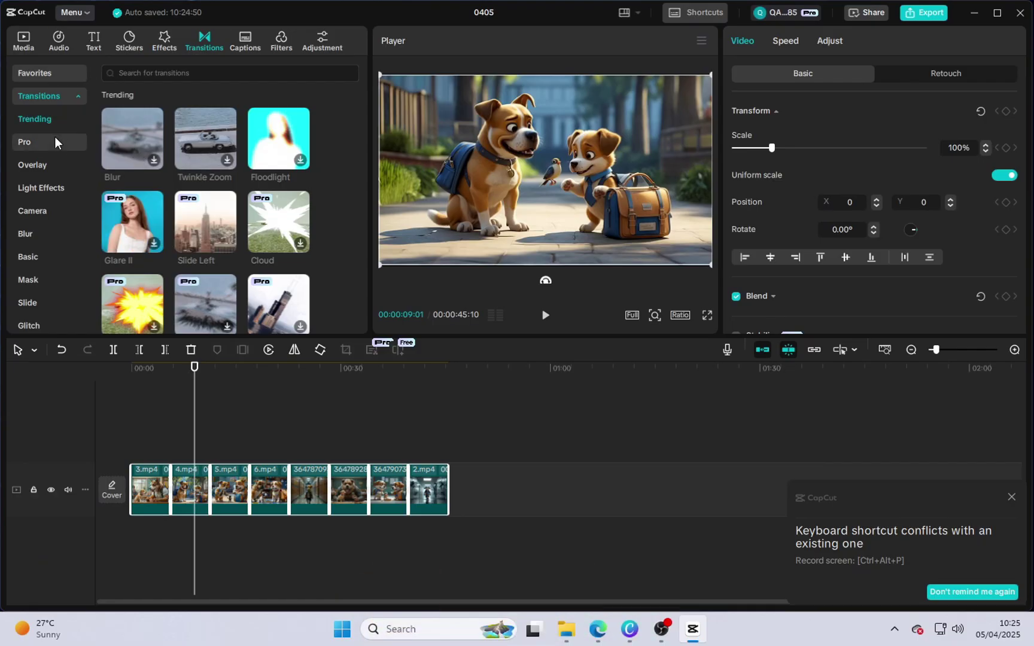
drag(367, 195, 466, 204)
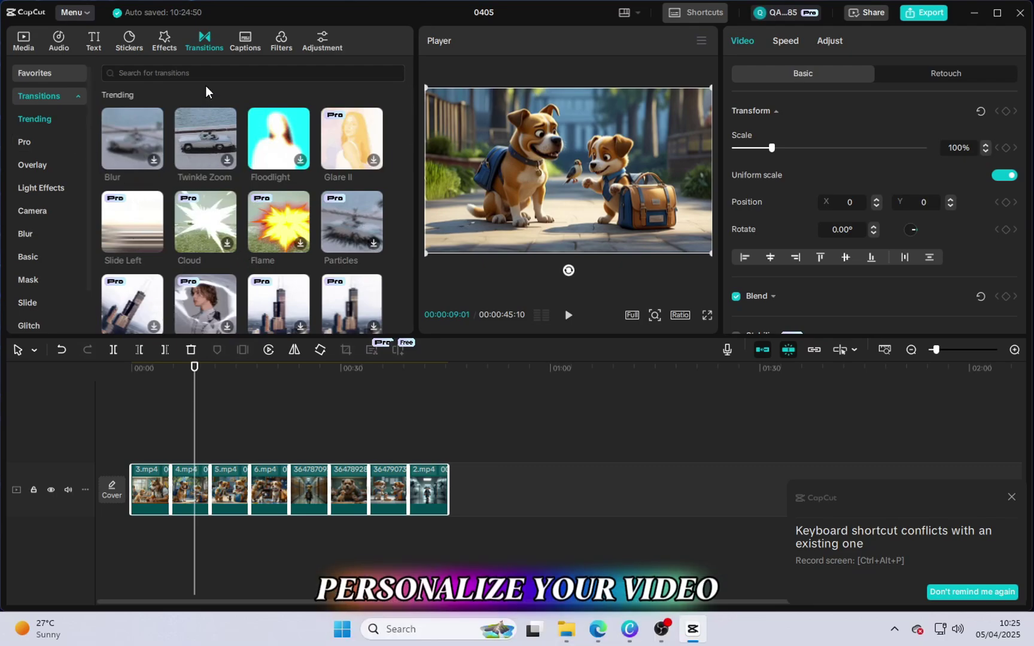
drag(207, 147, 169, 488)
click(576, 354)
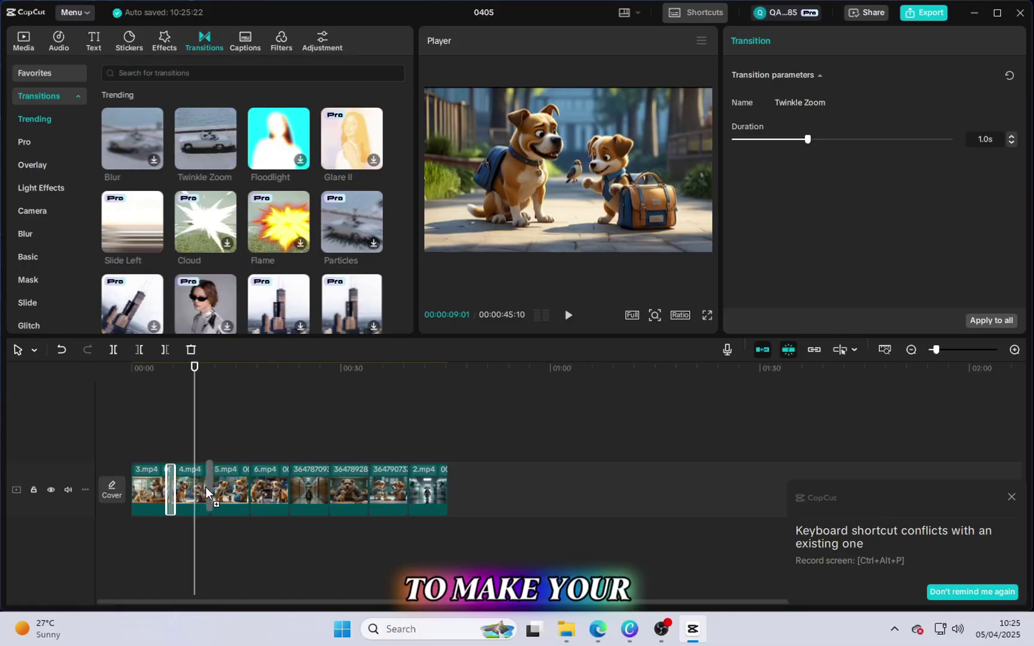
drag(263, 474, 251, 509)
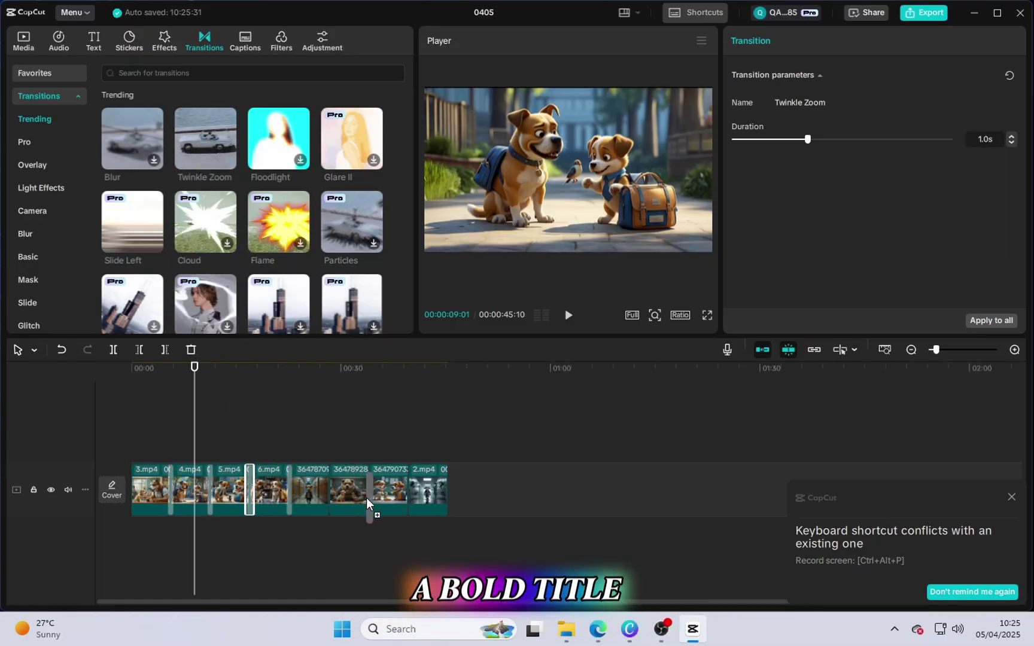
drag(282, 464, 329, 511)
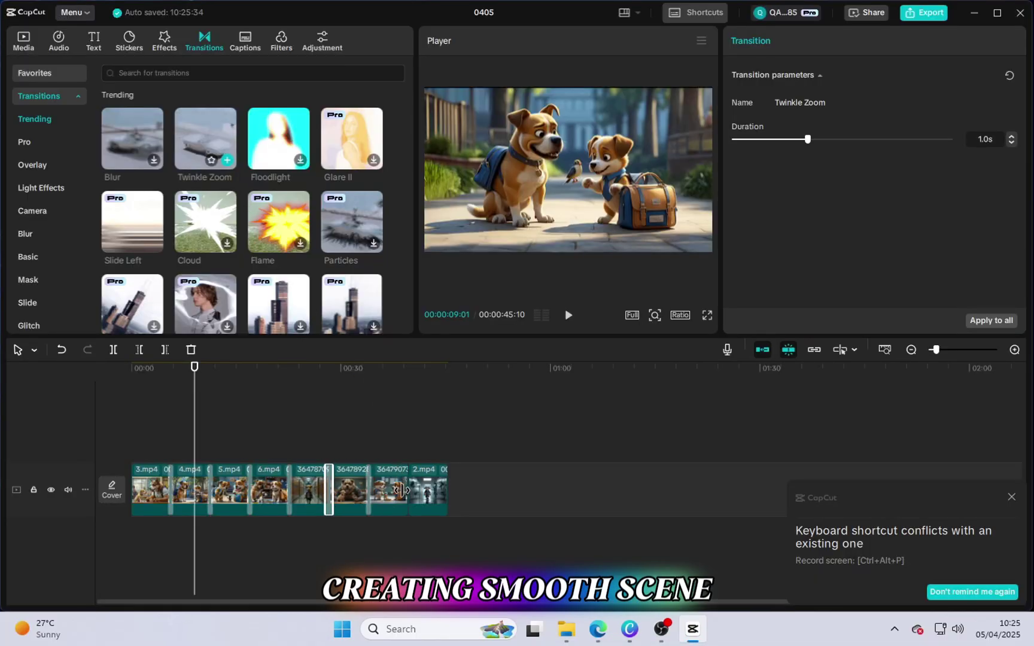
drag(392, 488, 404, 495)
Add a title with the first Trending text effect, white with a black outline, at the start of the timeline
key(Home)
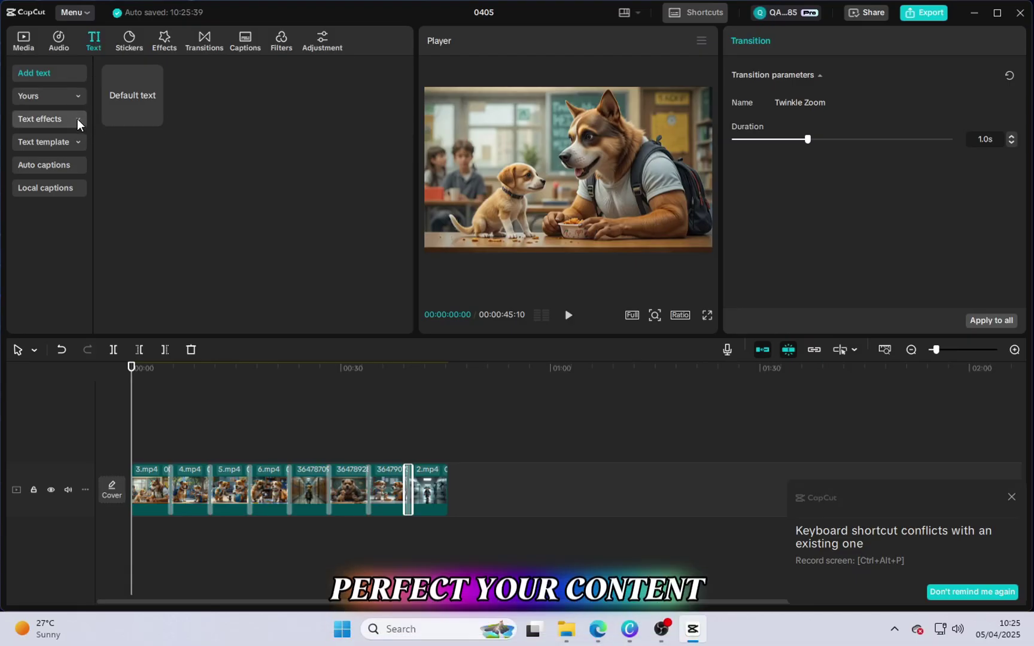
click(78, 118)
click(143, 153)
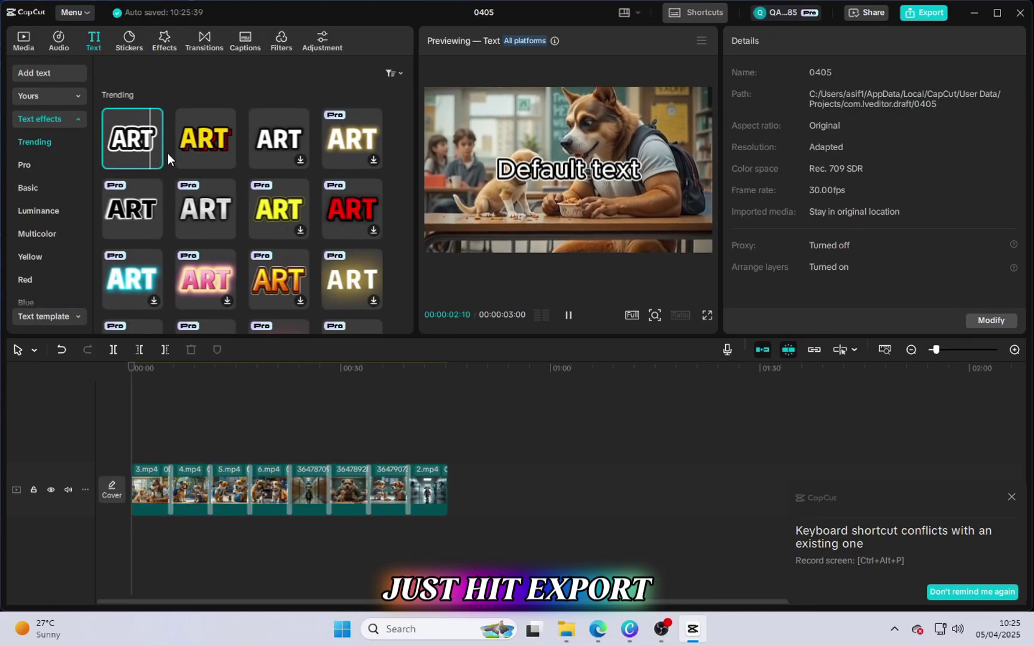
drag(159, 153, 192, 343)
drag(132, 449, 132, 452)
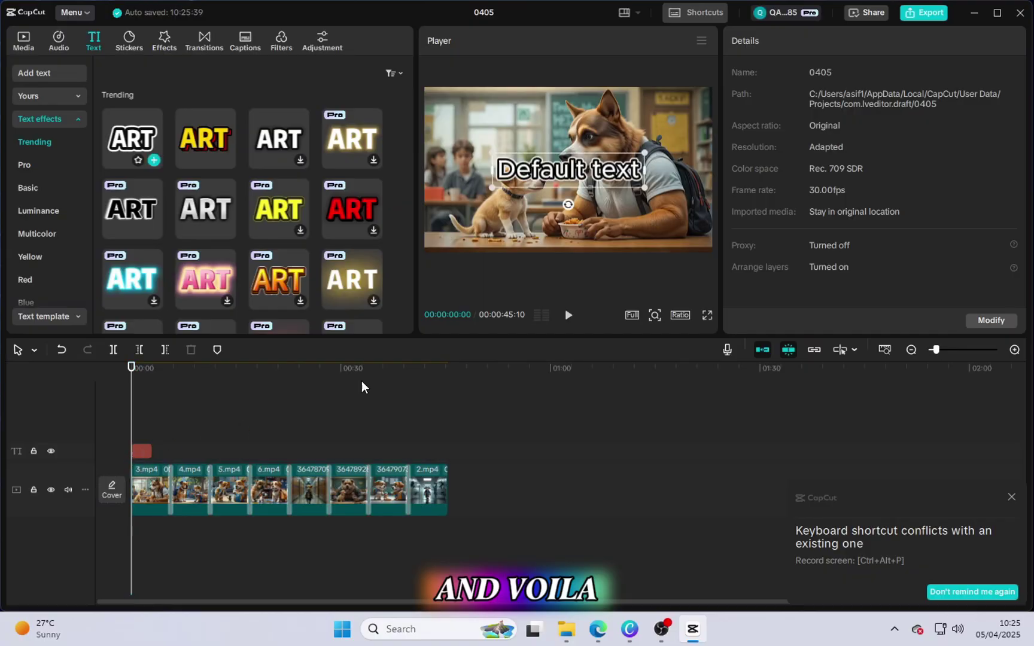
Try a DOG STYLE title, slightly enlarged and moved to the lower edge of the frame, and remove it
click(568, 173)
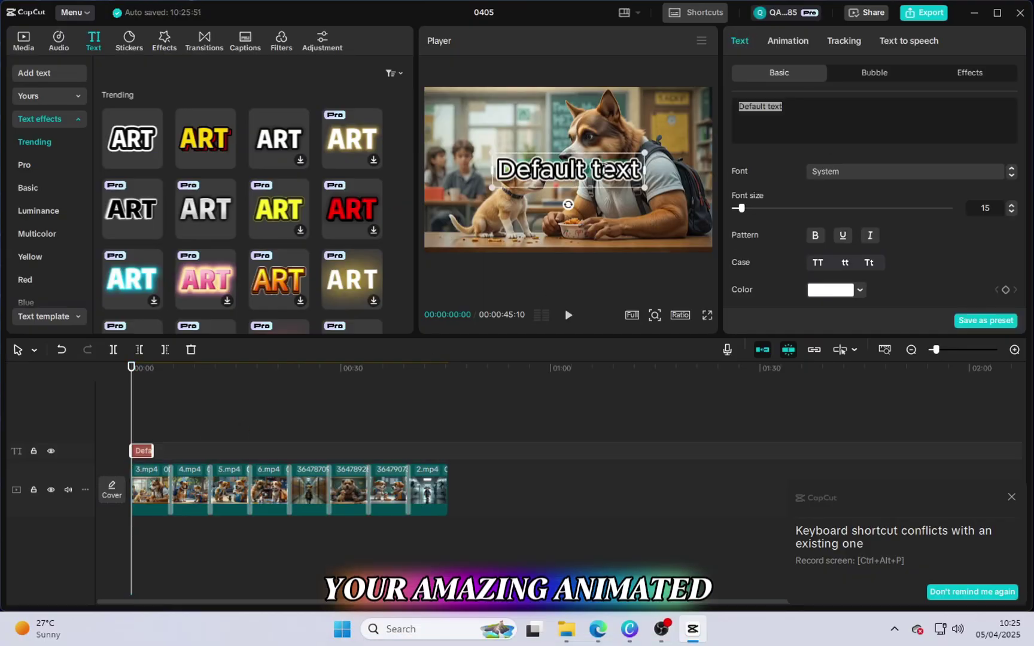
text(STYLE)
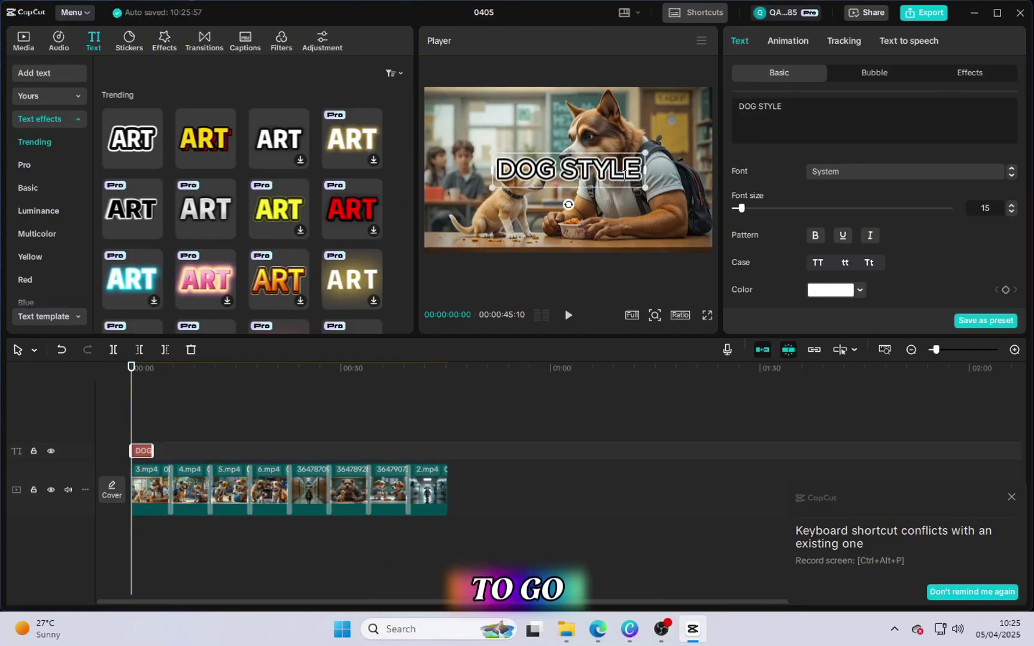
click(633, 208)
click(575, 183)
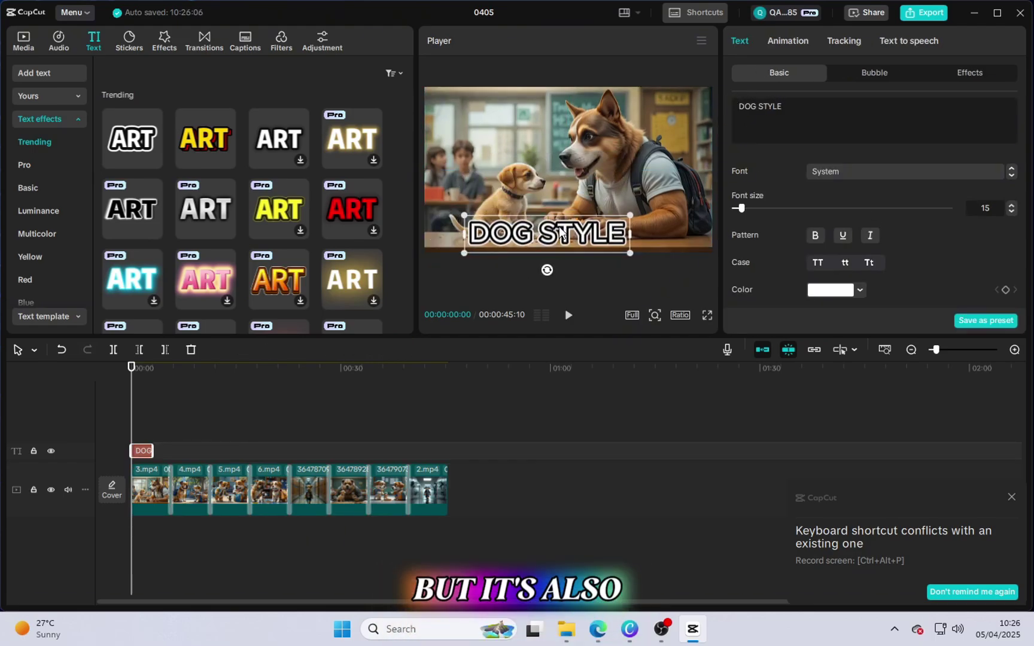
key(Delete)
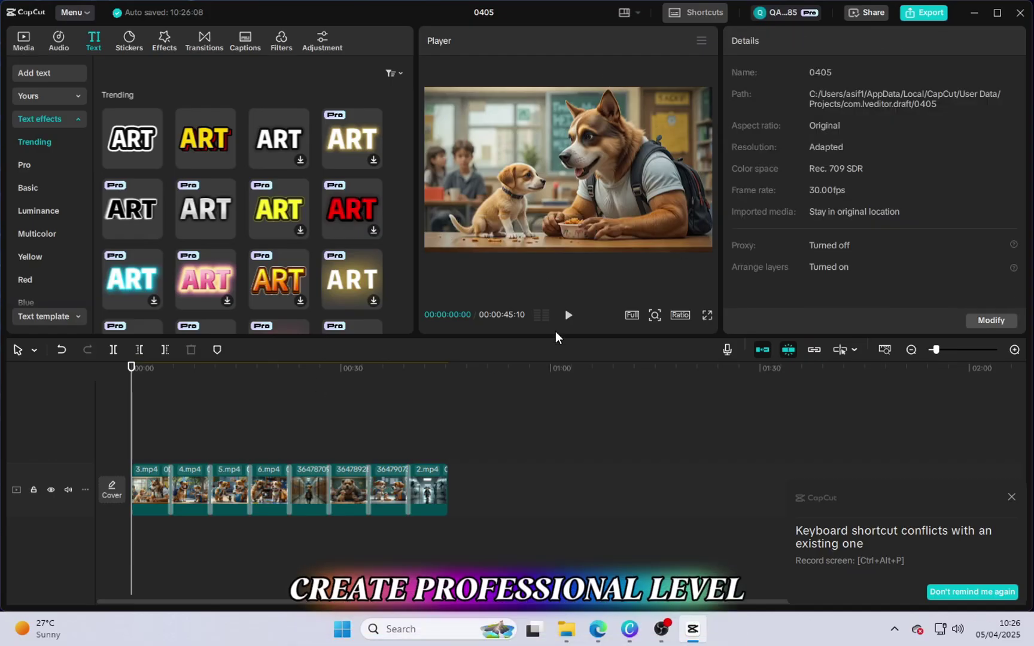
Play the assembled video from the start in full screen
click(568, 315)
click(707, 315)
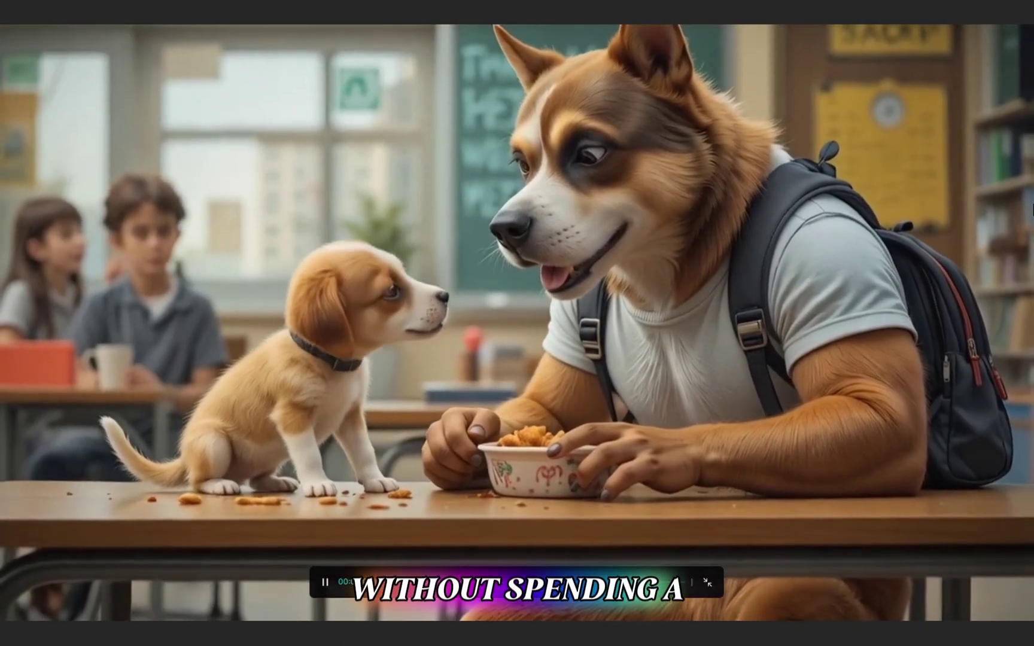